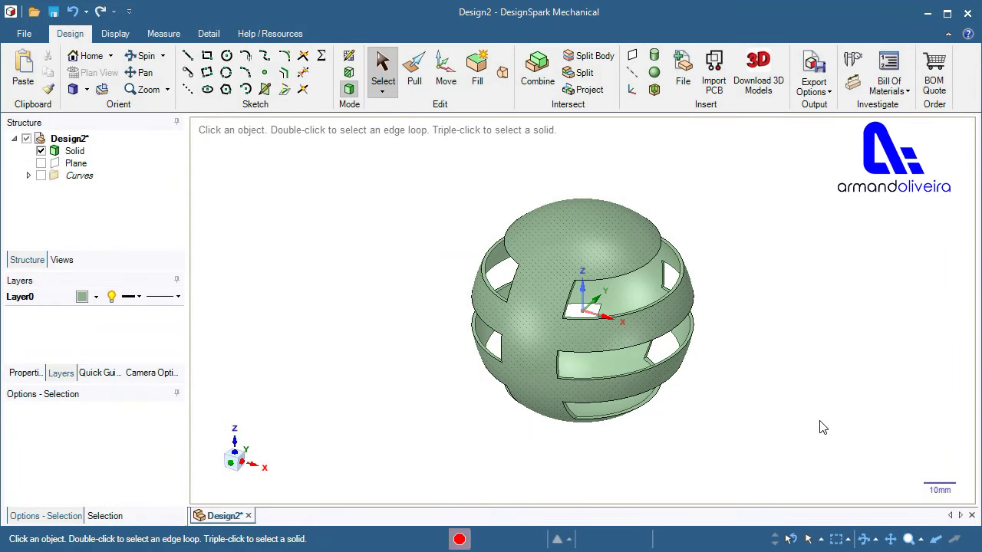
Orbit the finished slotted sphere to a front view to preview it.
mouse_move(811, 397)
middle_down()
mouse_move(911, 285)
mouse_move(700, 328)
mouse_move(823, 395)
middle_up()
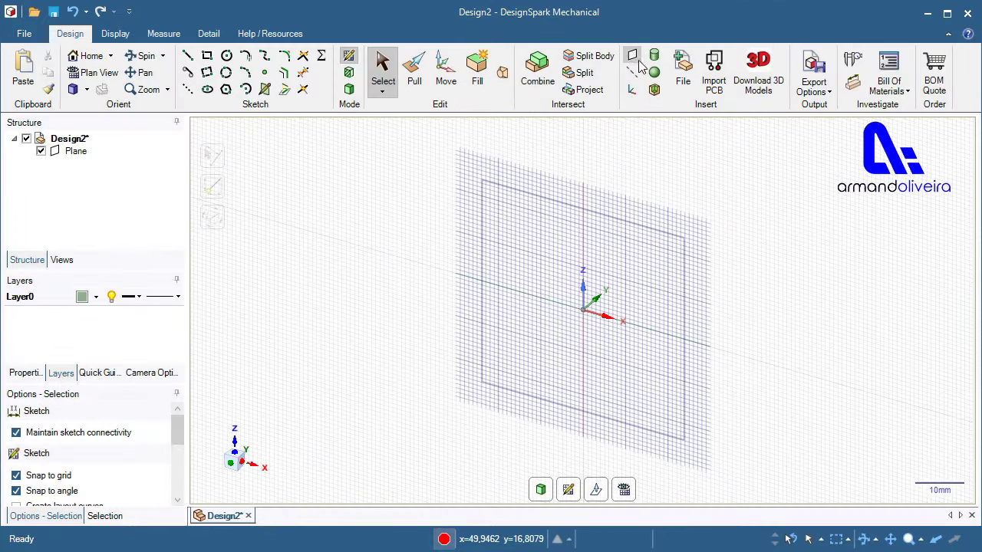
Place a 70 mm diameter solid sphere centred on the origin.
click(653, 73)
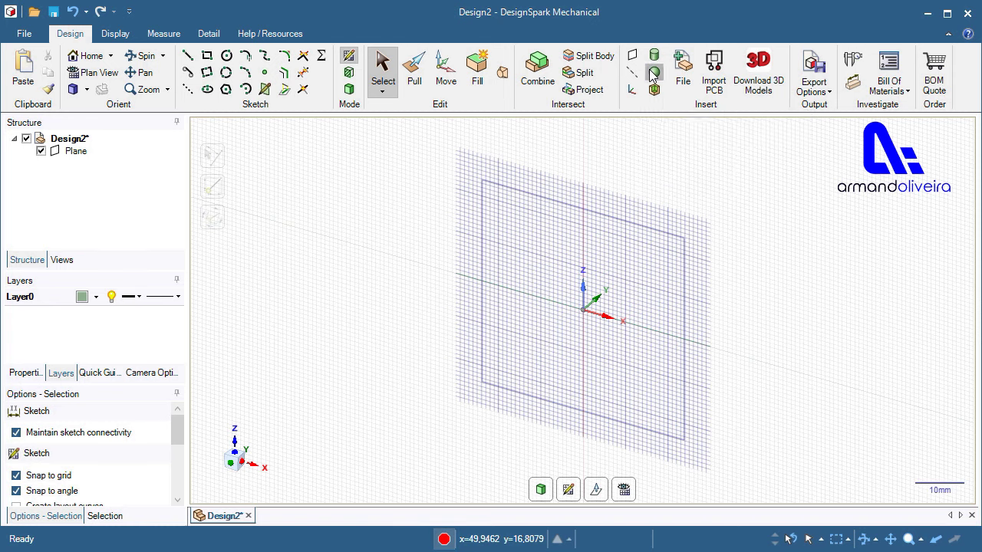
click(583, 310)
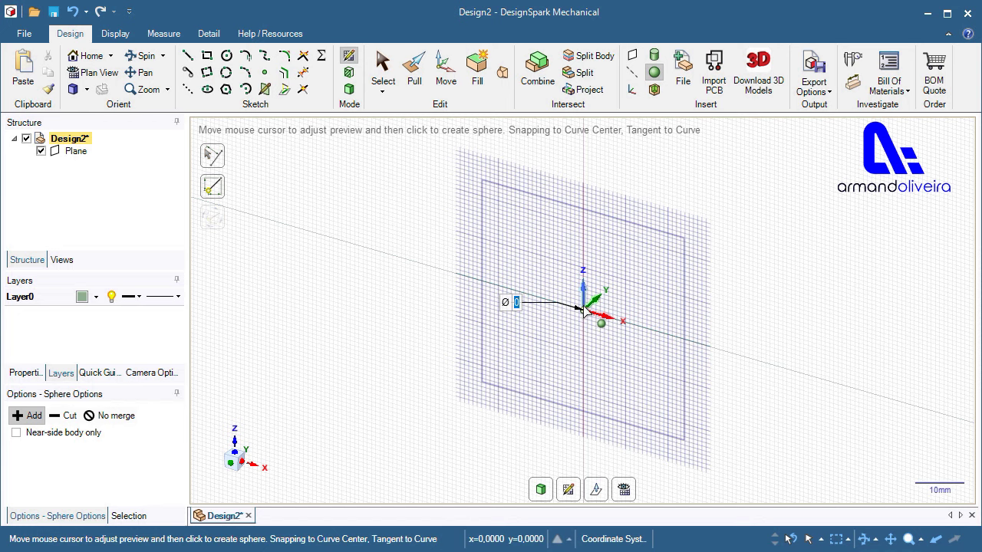
text(7)
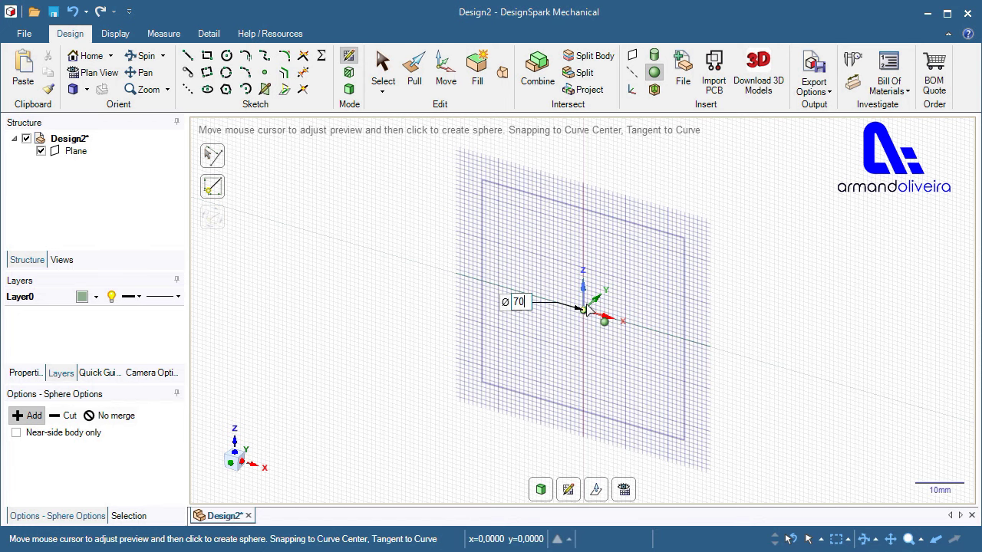
key(Escape)
click(650, 203)
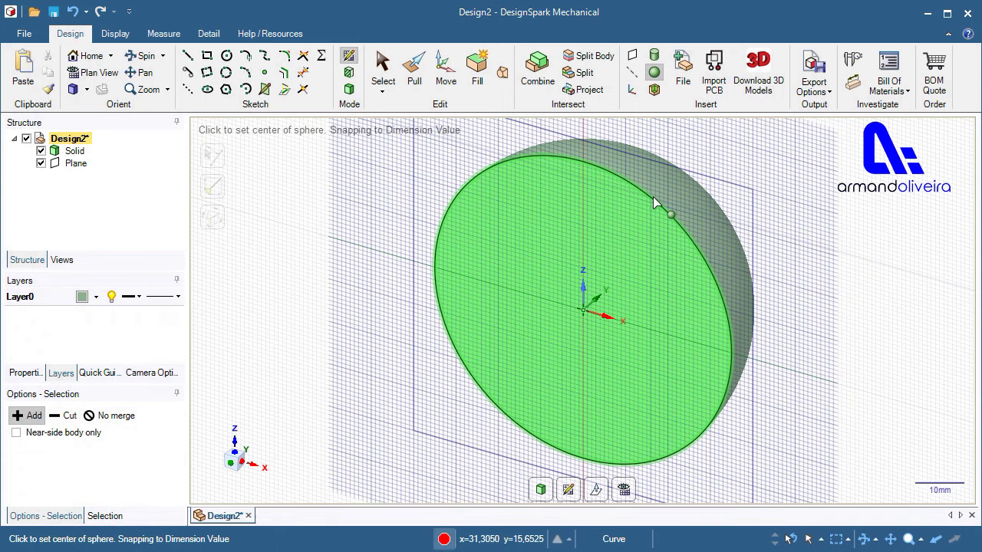
key(Escape)
key(d)
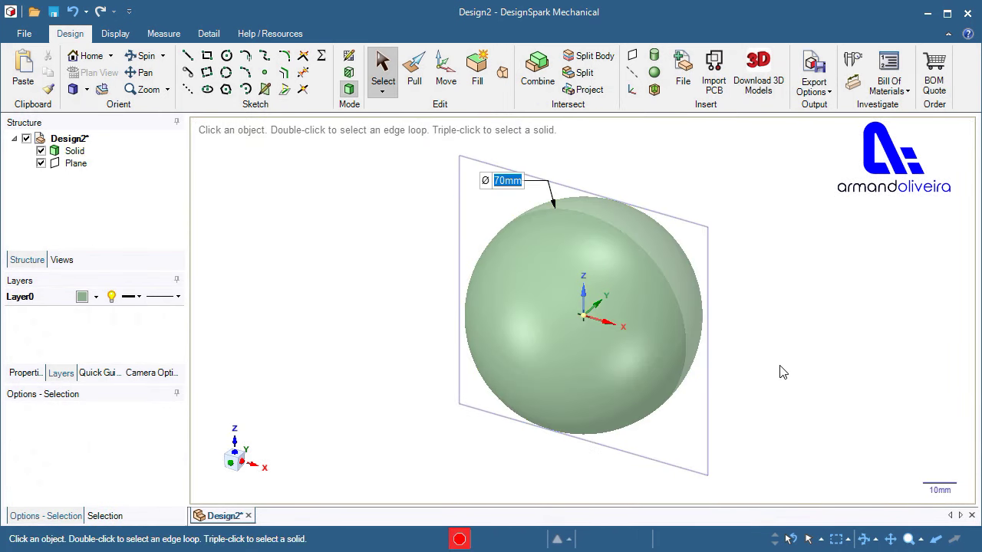
key(m)
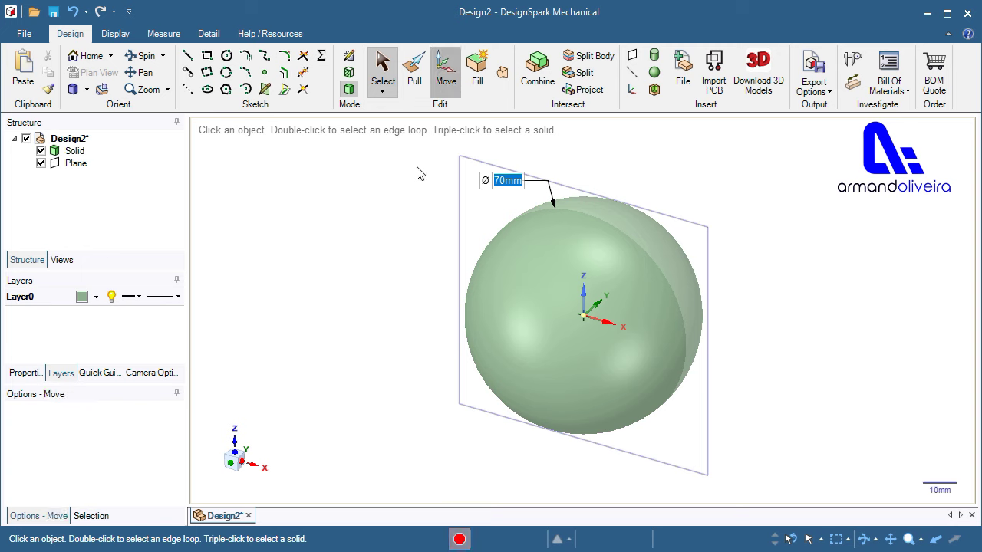
Move the Plane 35 mm off the origin so it touches the sphere's side.
click(458, 232)
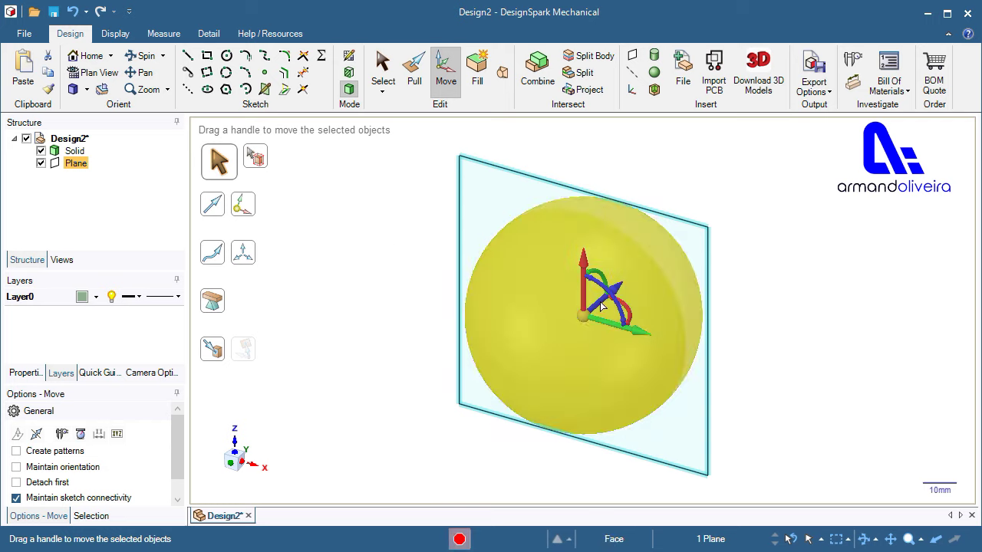
drag(592, 309, 544, 343)
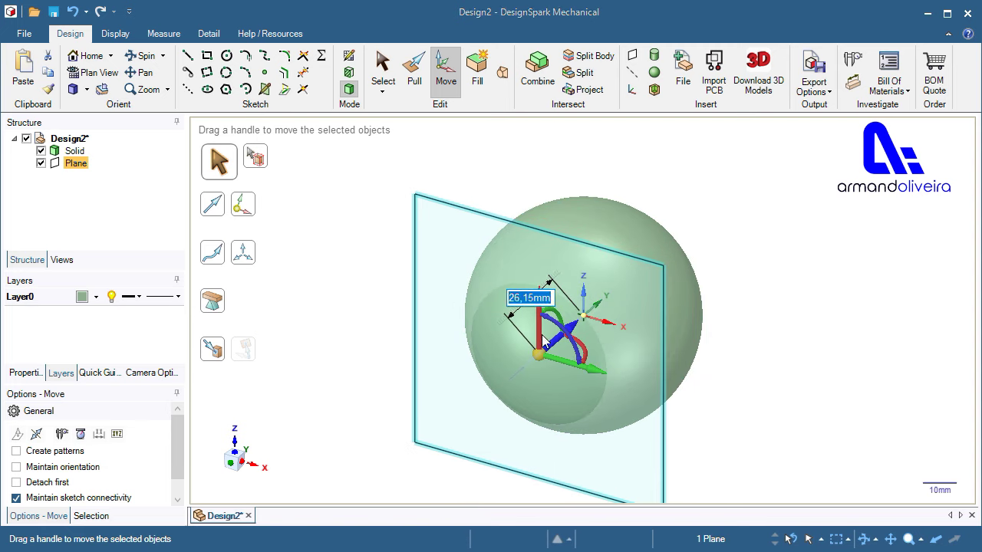
text(35)
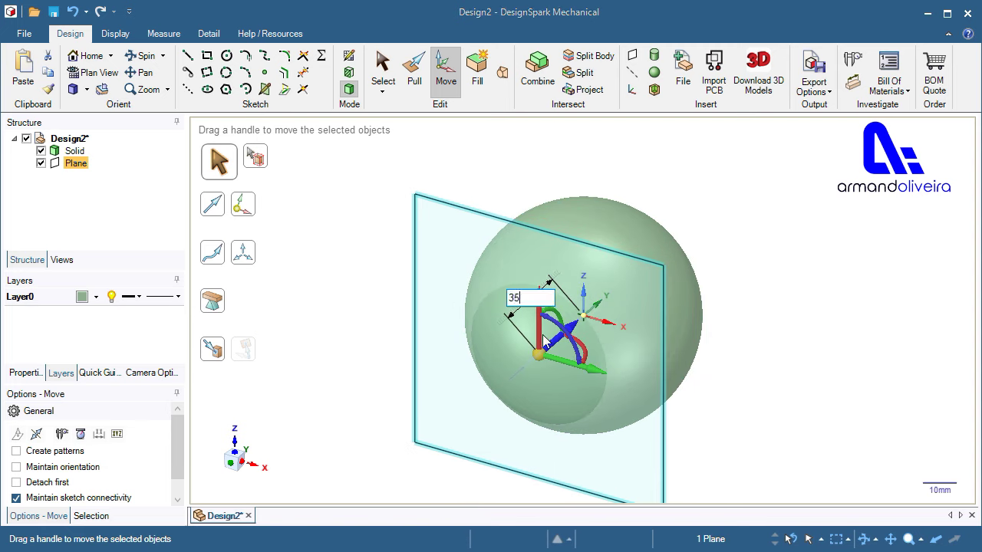
key(Return)
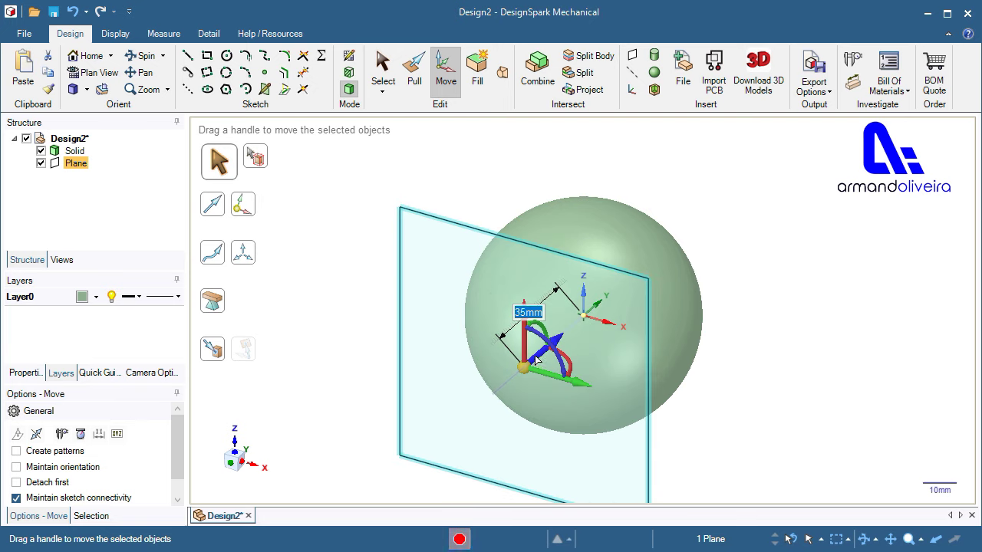
key(Escape)
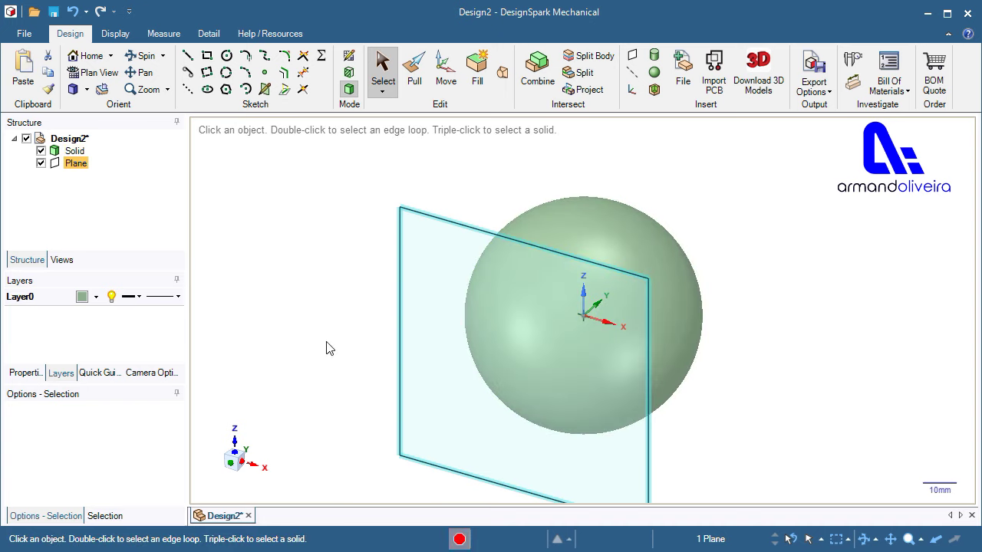
key(Escape)
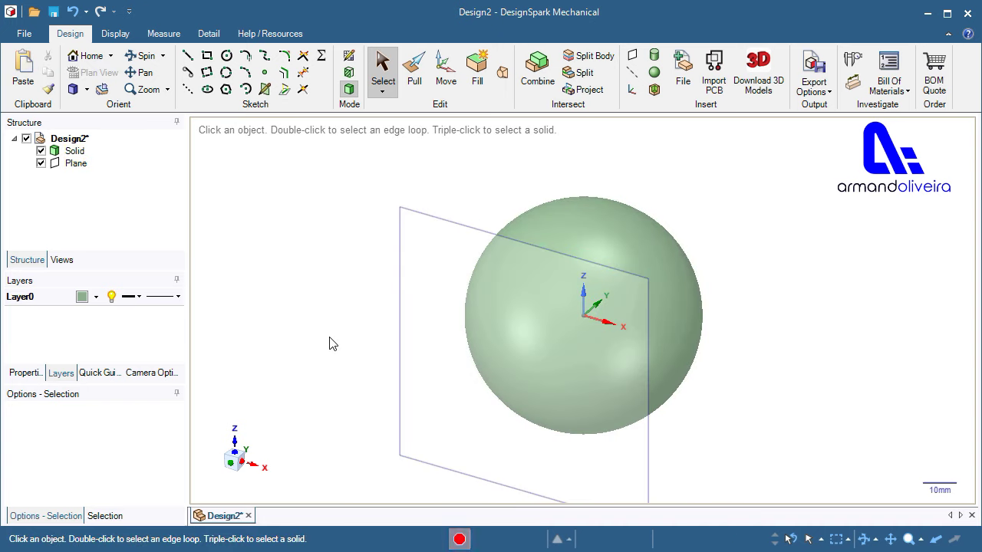
Sketch on the offset plane in plan view, with construction lines defined from their center.
click(401, 321)
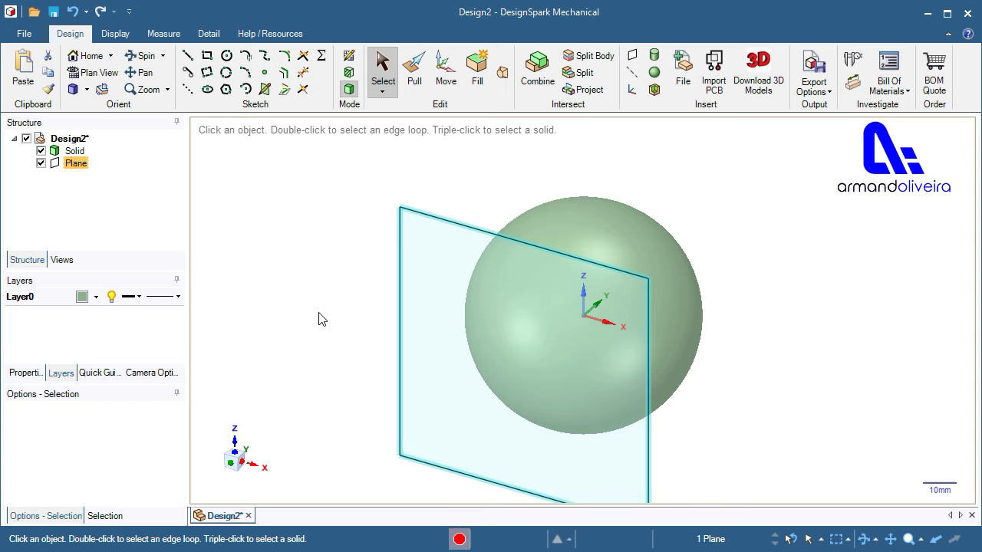
key(v)
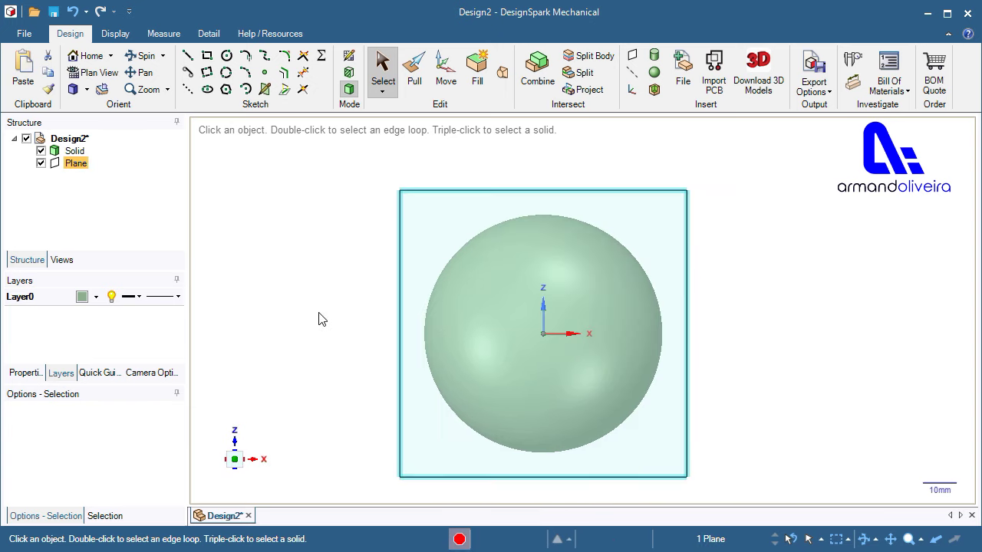
click(349, 57)
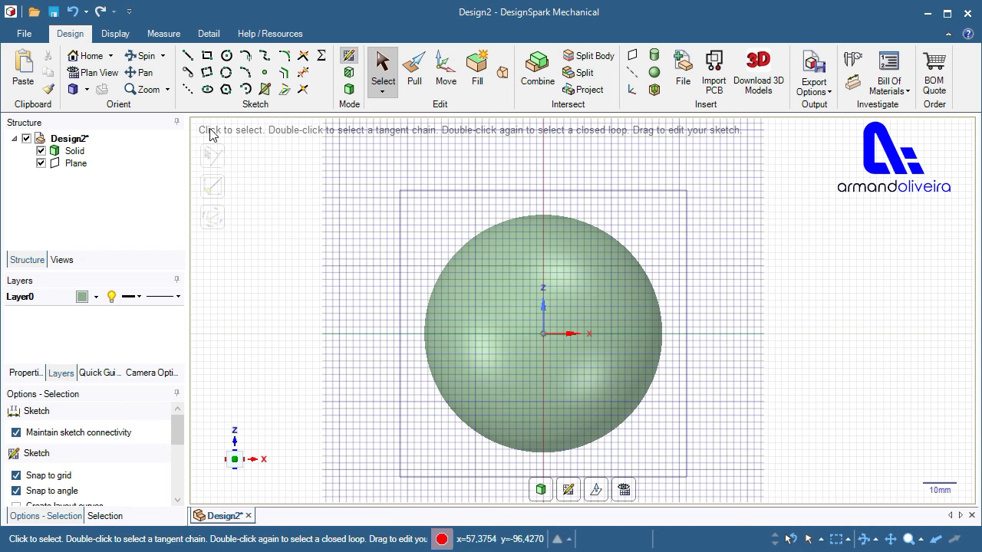
click(186, 91)
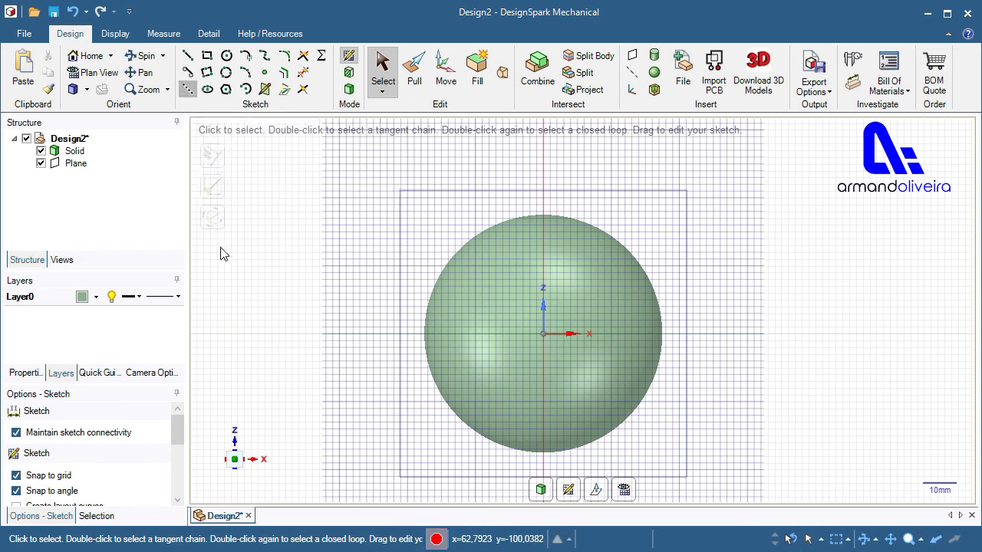
click(16, 434)
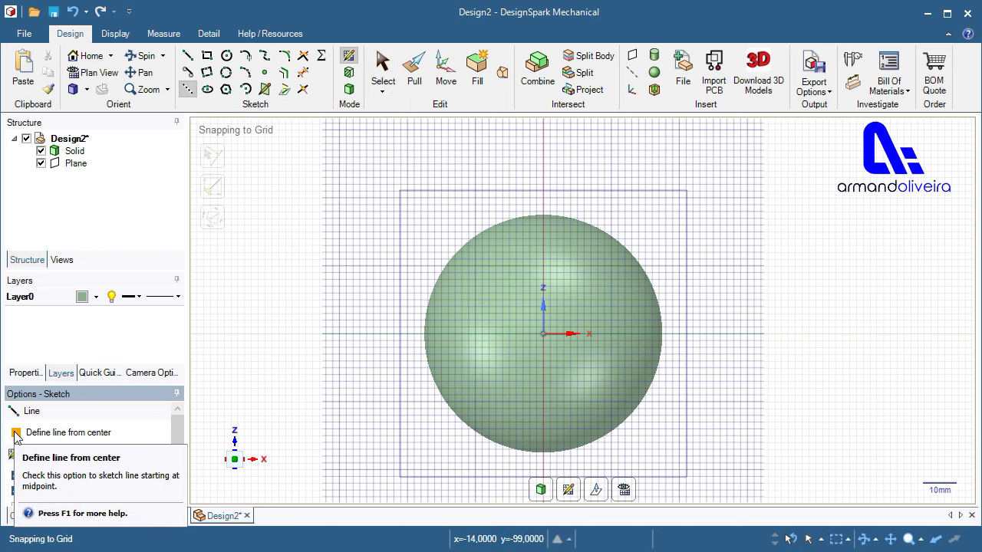
Draw an 84 mm vertical construction line centred on the origin and set it as the mirror line.
click(543, 334)
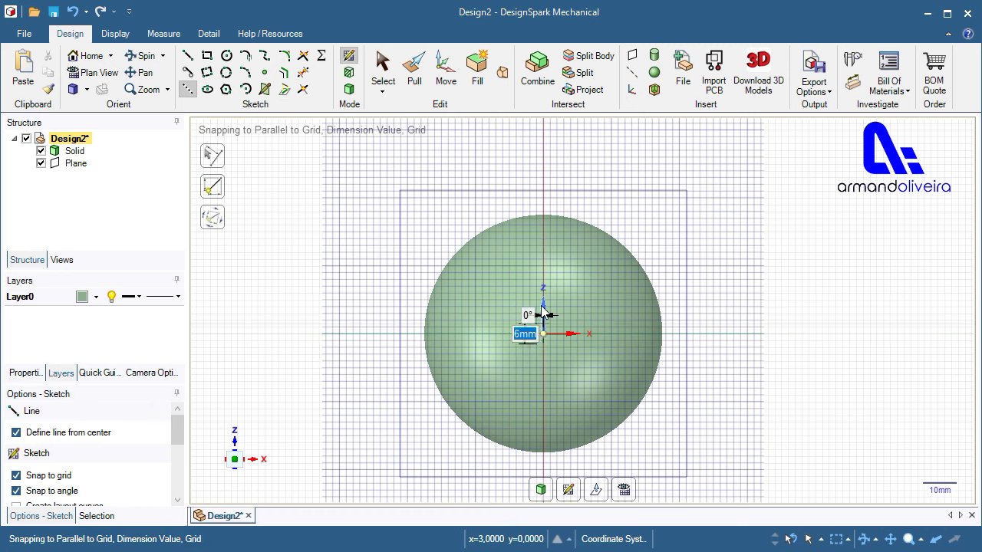
click(545, 196)
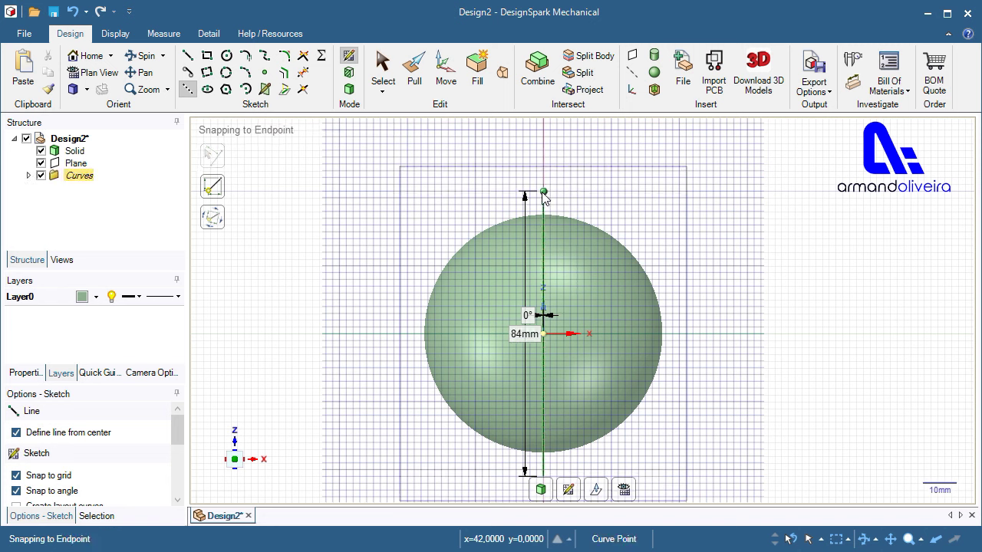
key(Escape)
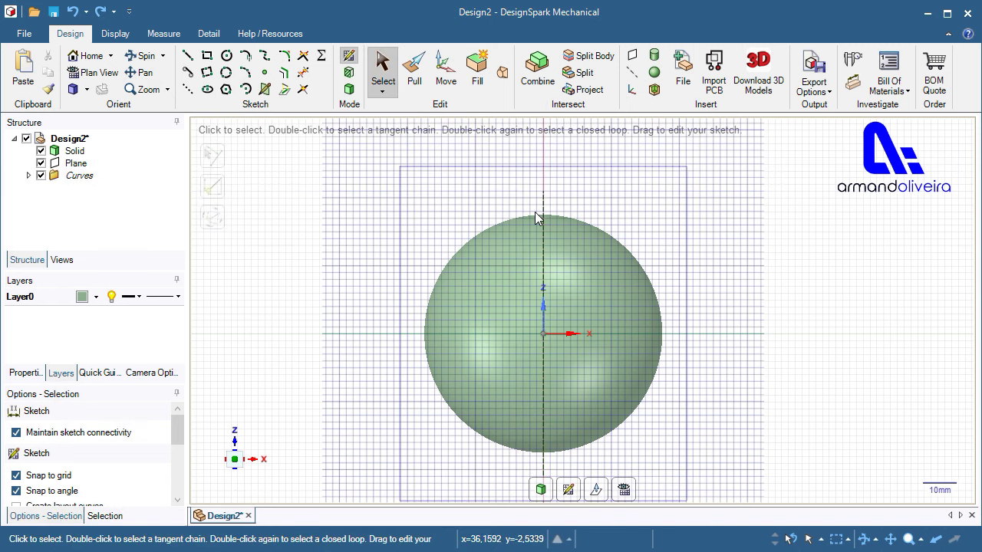
right_click(543, 202)
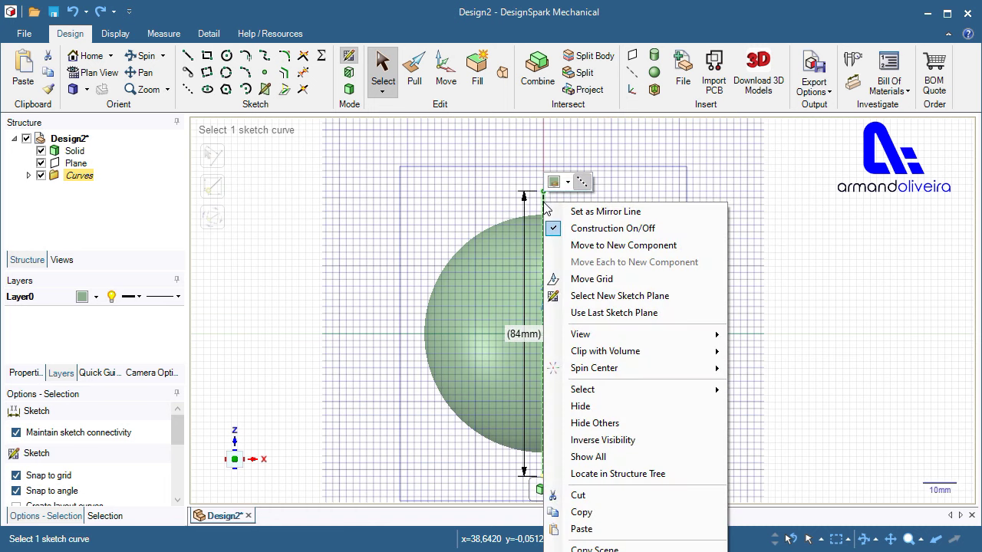
click(586, 216)
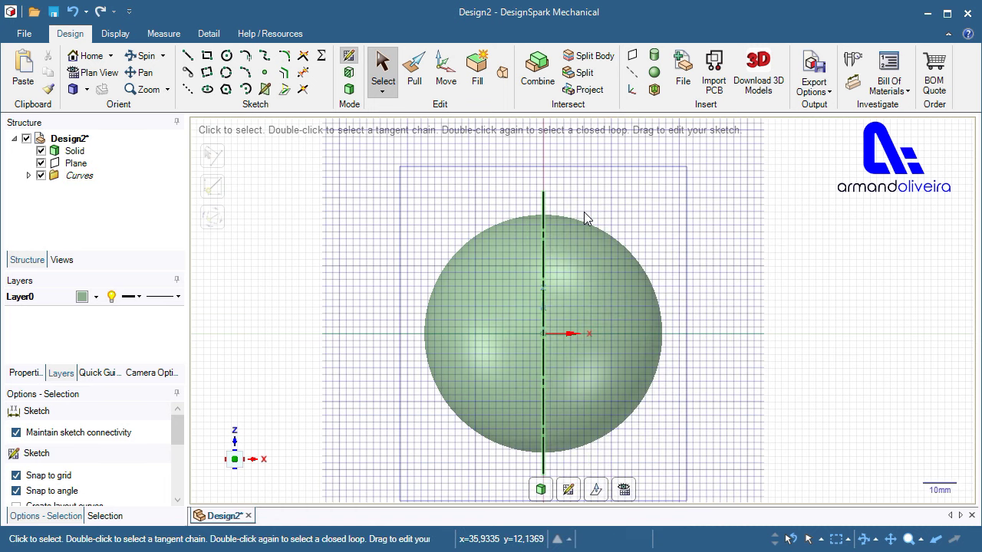
click(208, 57)
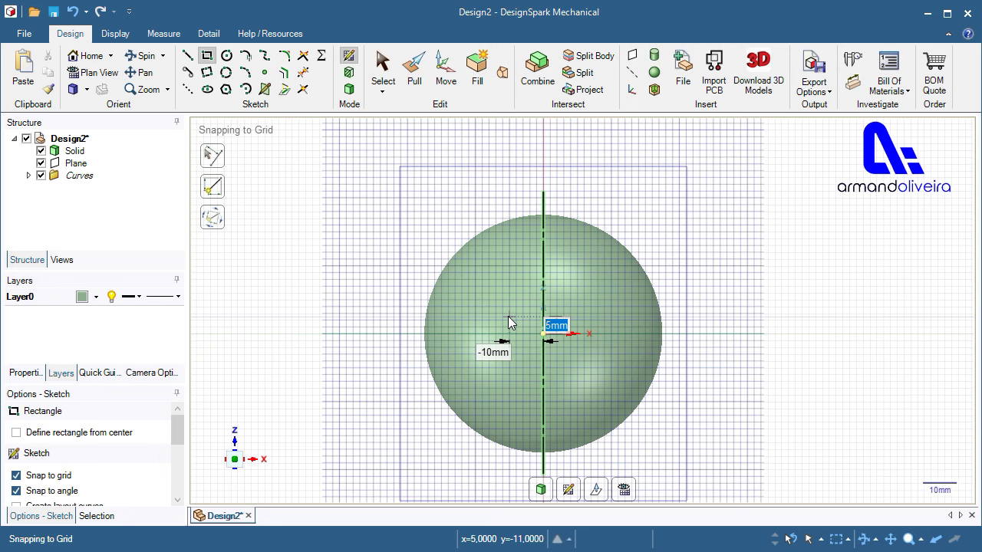
Draw three stacked 30 × 10 mm rectangles left of the mirror line, each mirrored rightward.
click(508, 317)
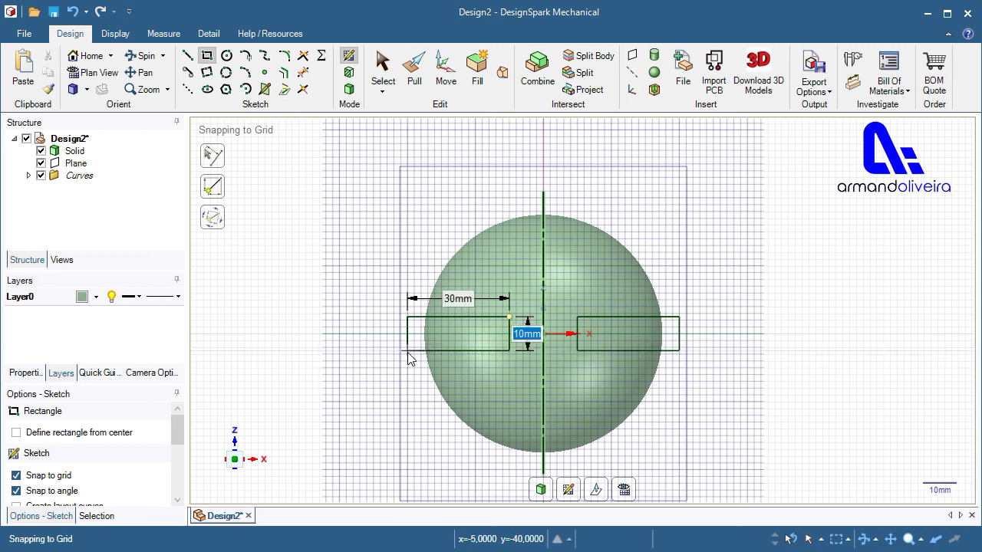
key(Tab)
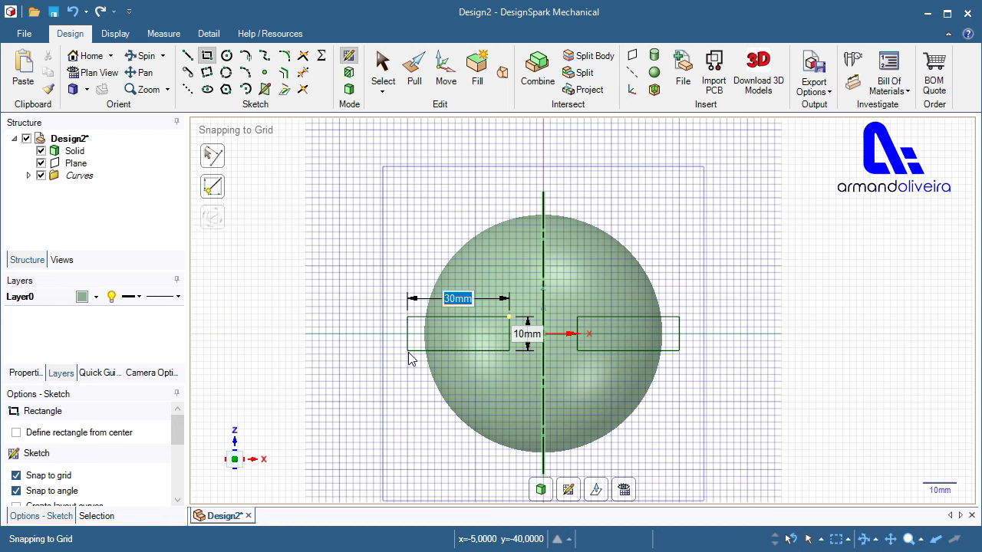
click(509, 319)
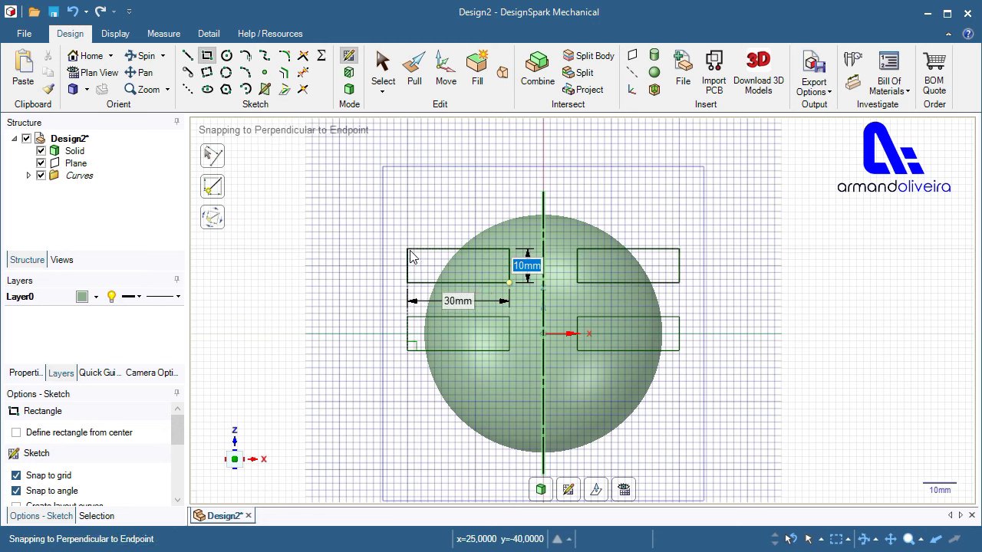
click(412, 257)
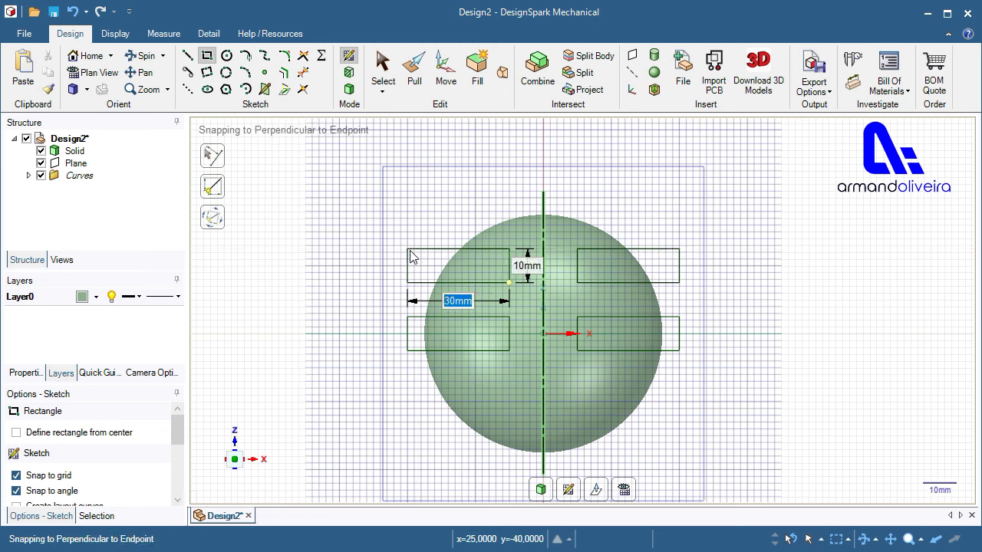
click(507, 351)
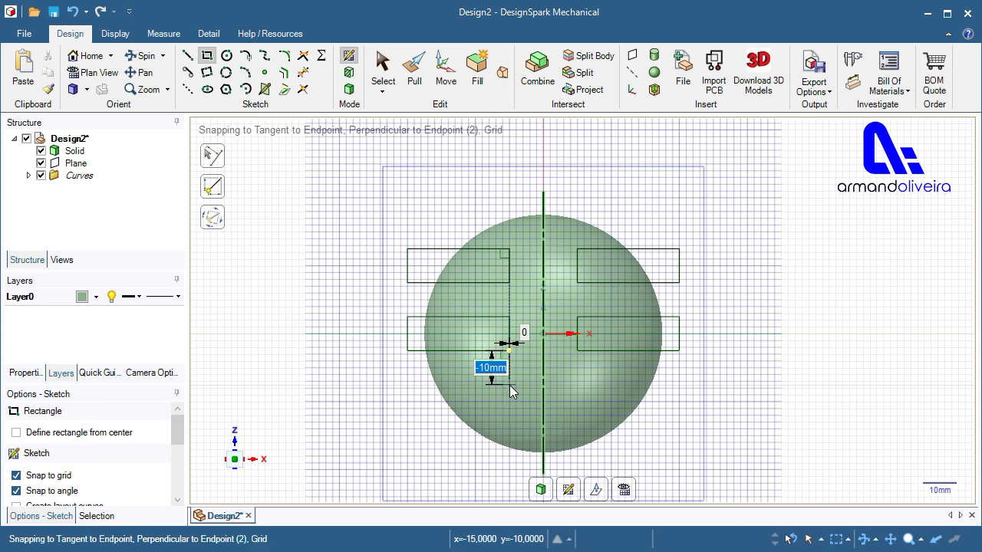
click(510, 385)
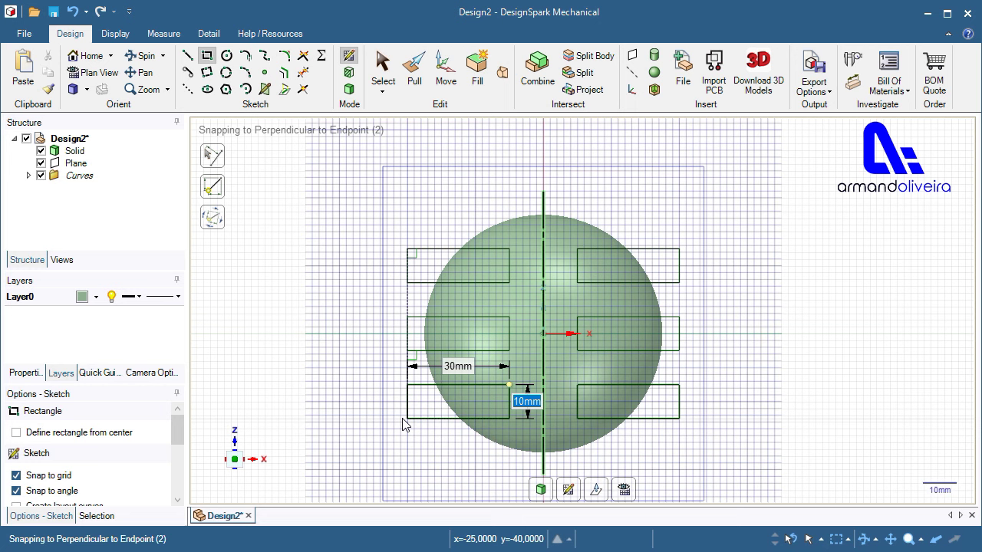
key(Tab)
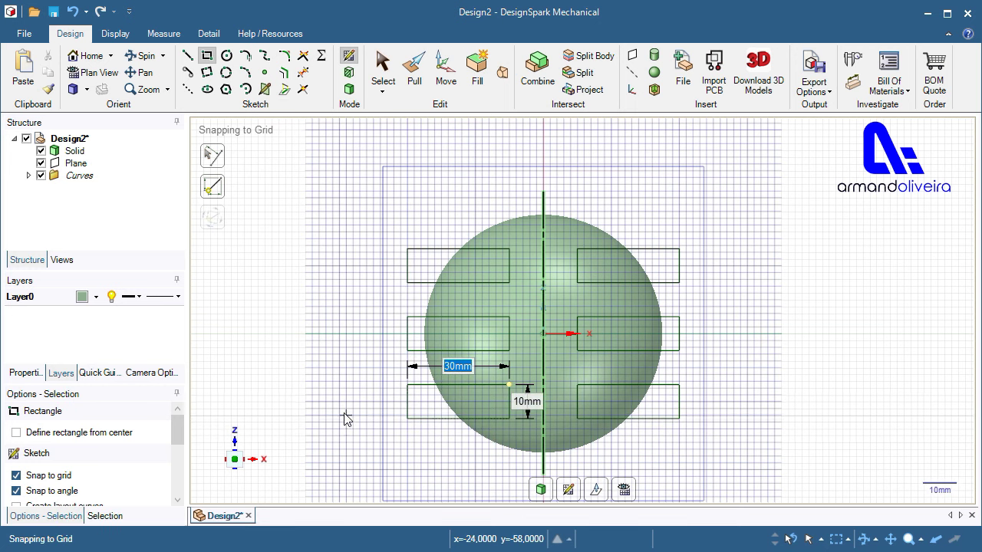
key(Escape)
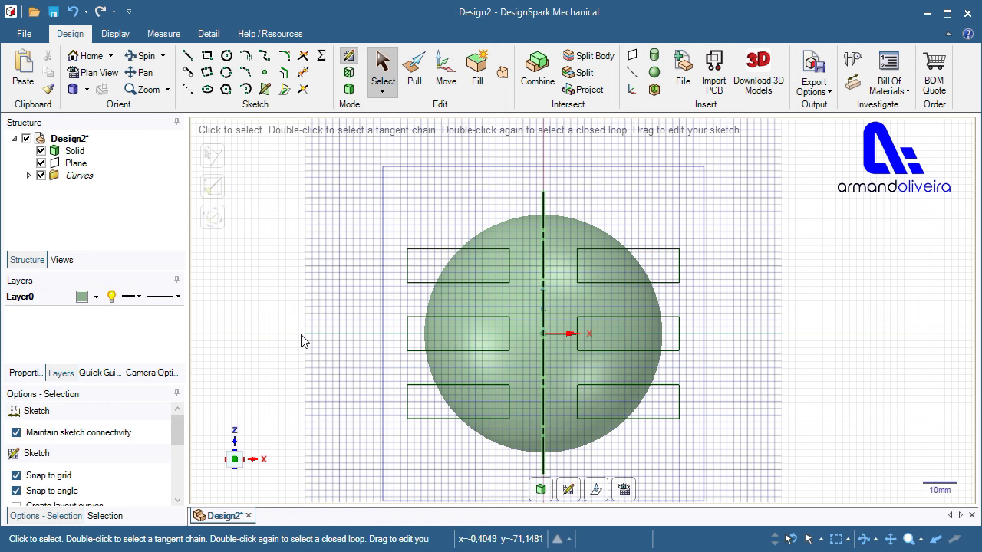
Switch to the 3D trimetric view and activate the Pull tool.
key(h)
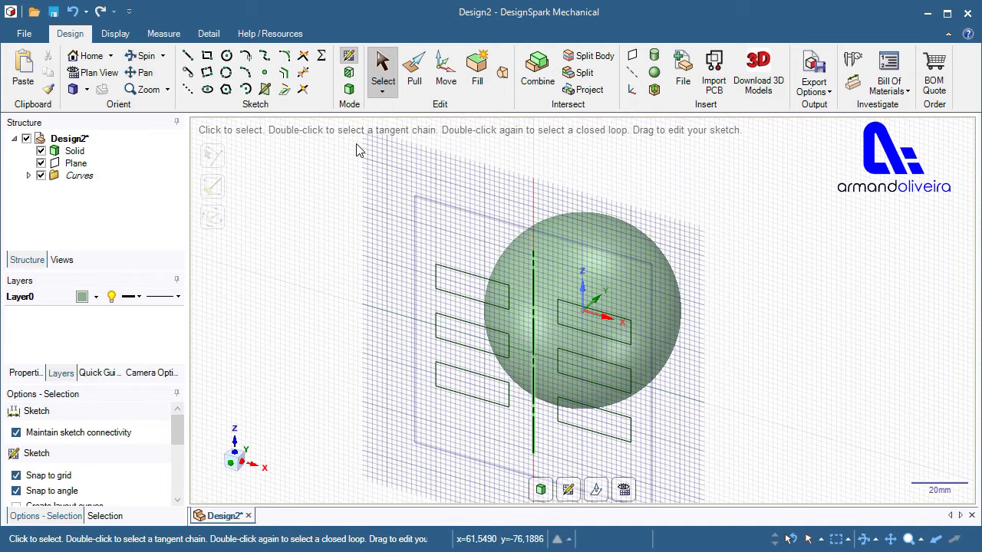
click(417, 83)
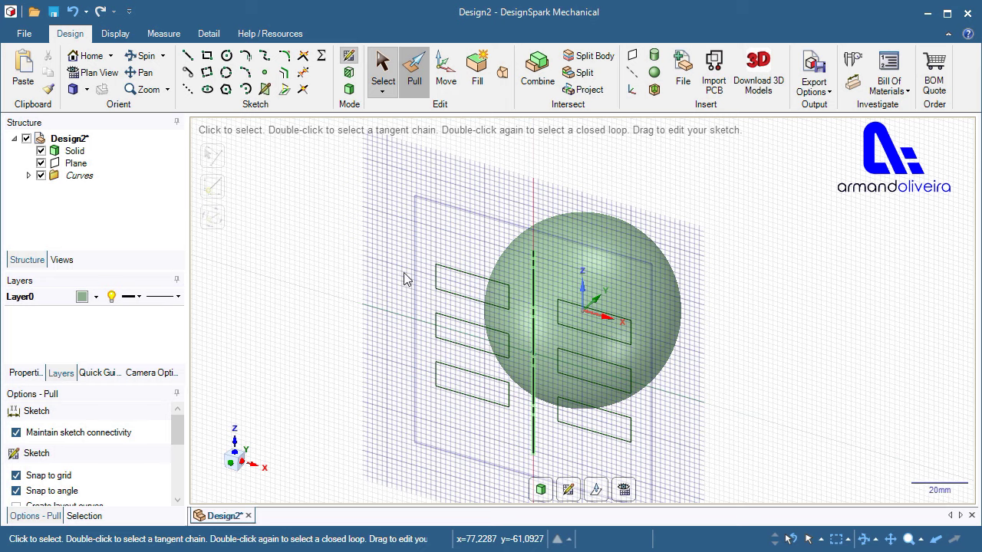
Cut the three left rectangles 72 mm through the sphere with Pull in Cut mode.
click(441, 284)
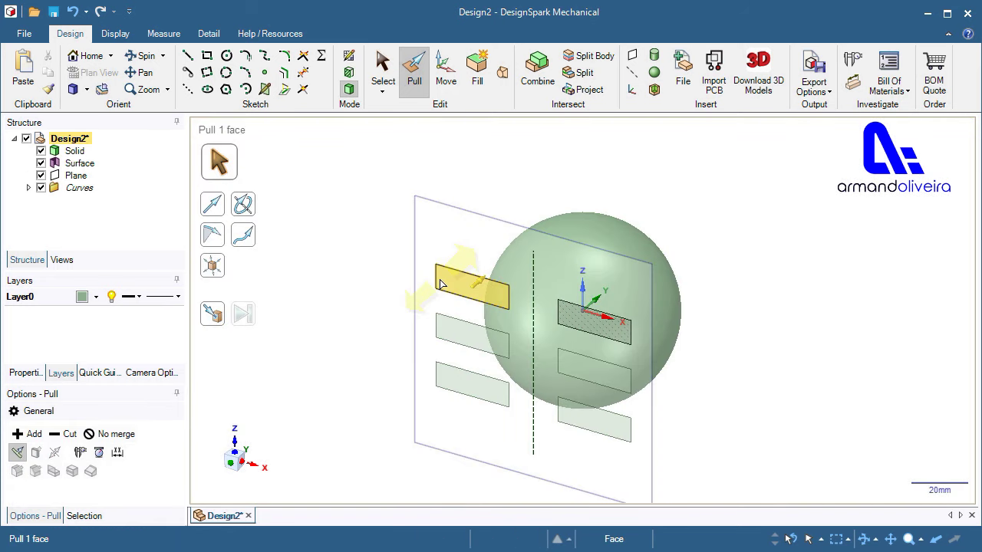
click(442, 285)
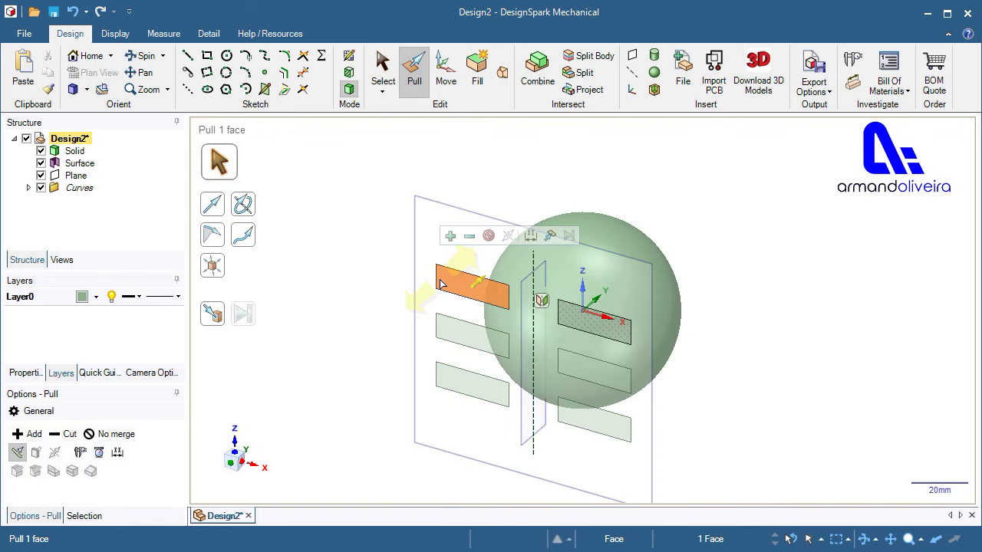
click(469, 238)
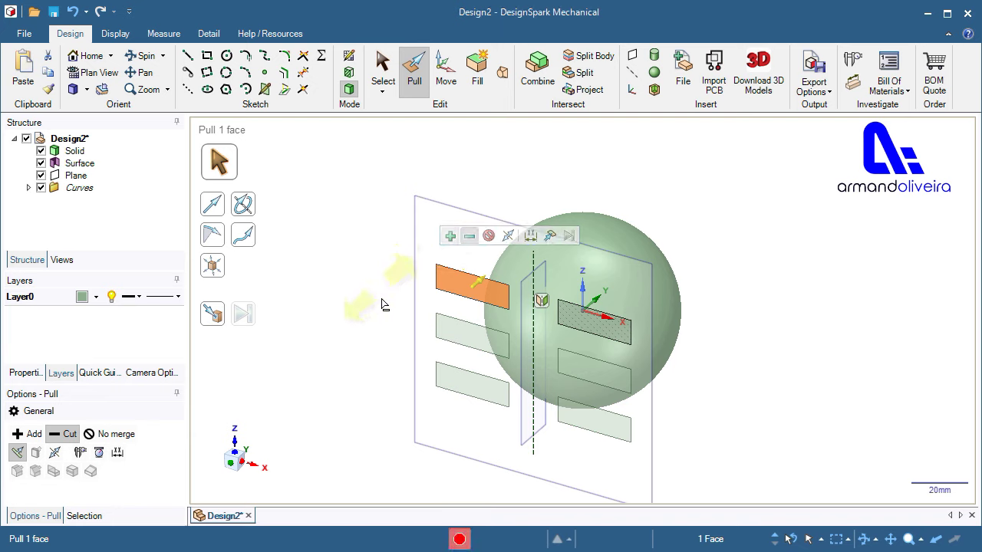
ctrl+click(441, 331)
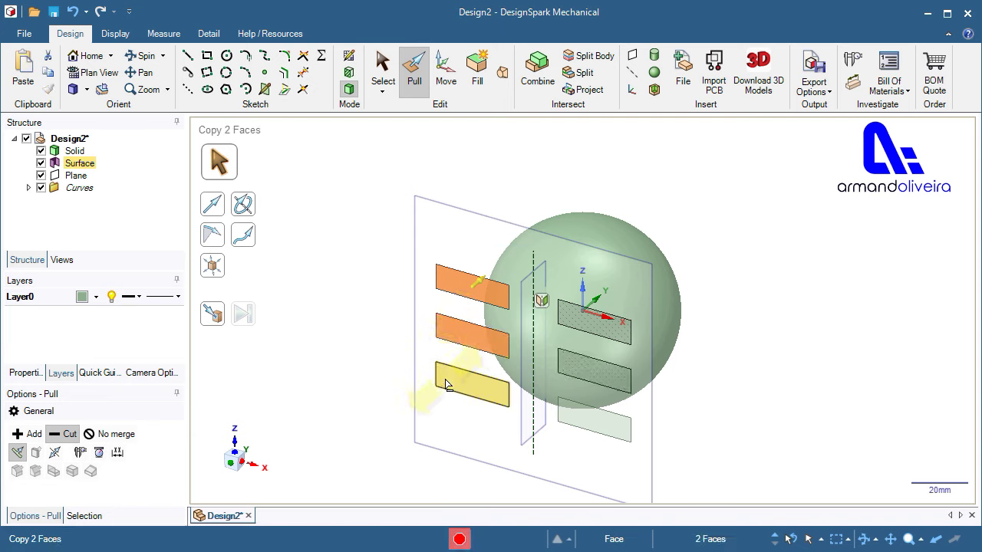
ctrl+click(447, 383)
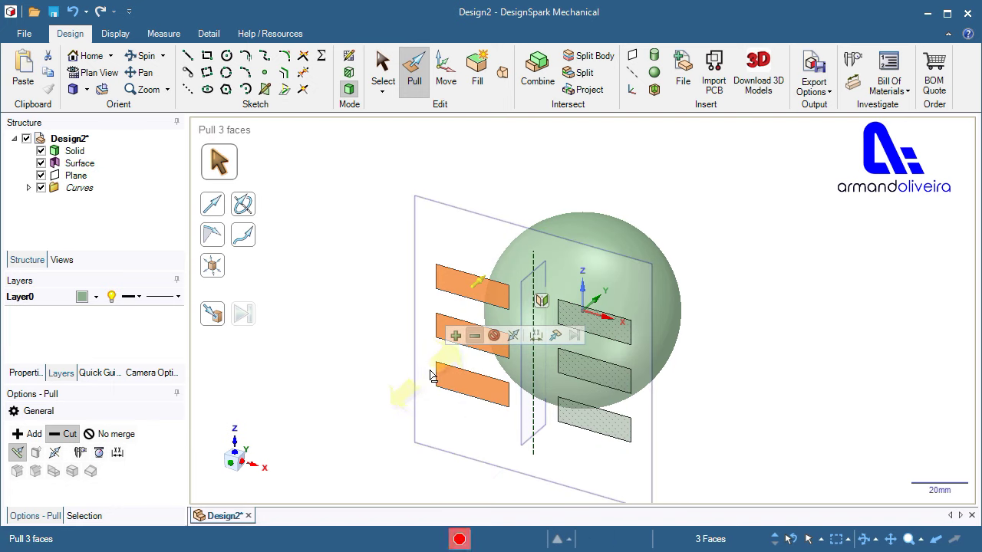
drag(436, 371, 469, 349)
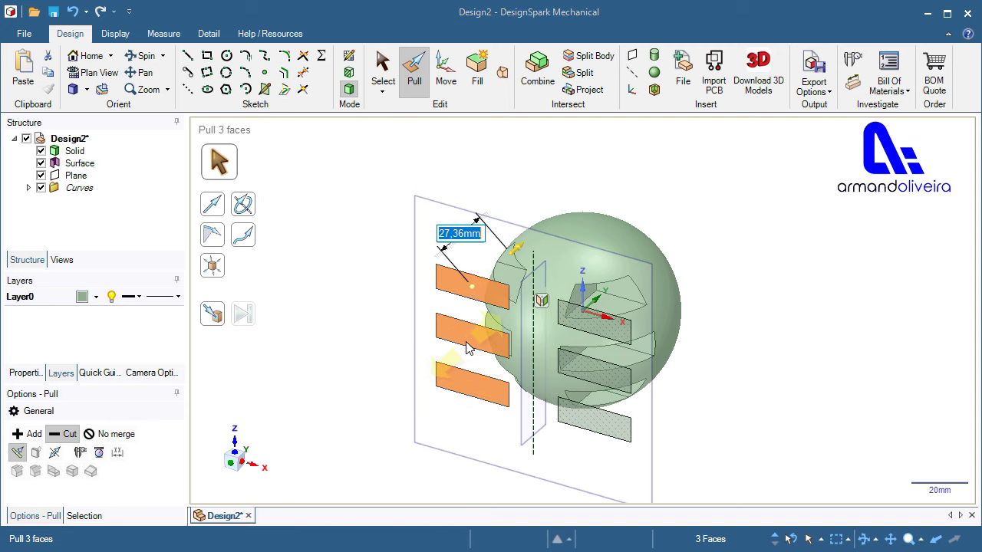
text(72)
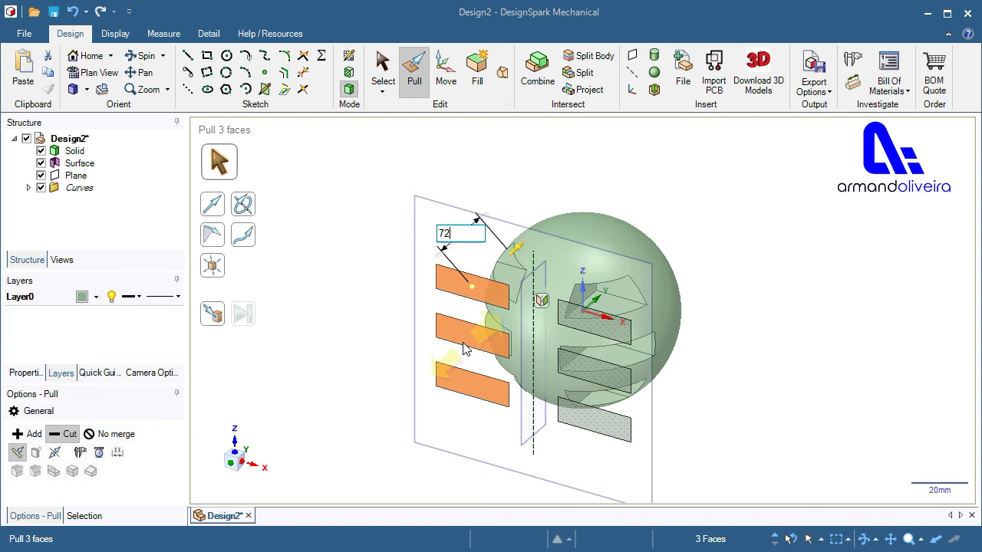
key(Escape)
key(Return)
click(503, 269)
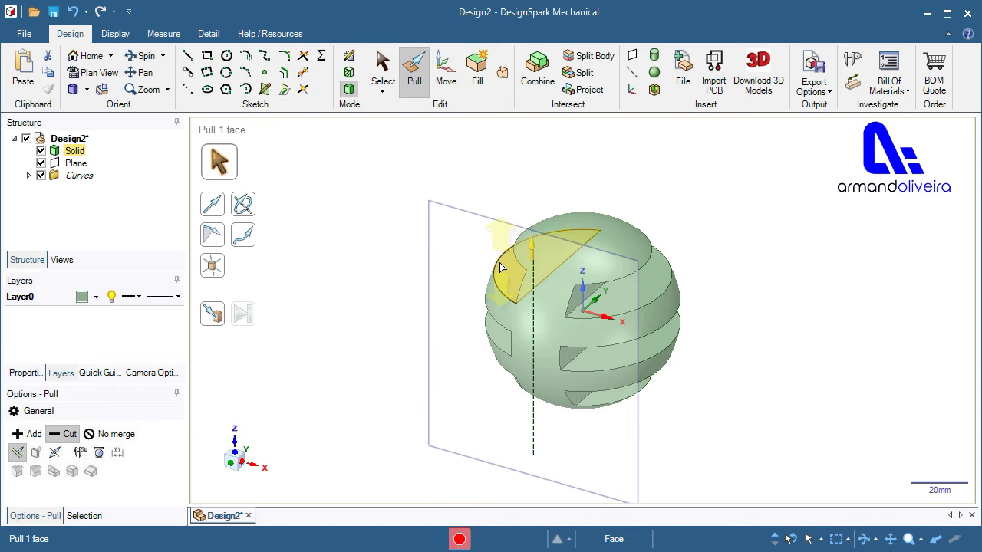
click(402, 261)
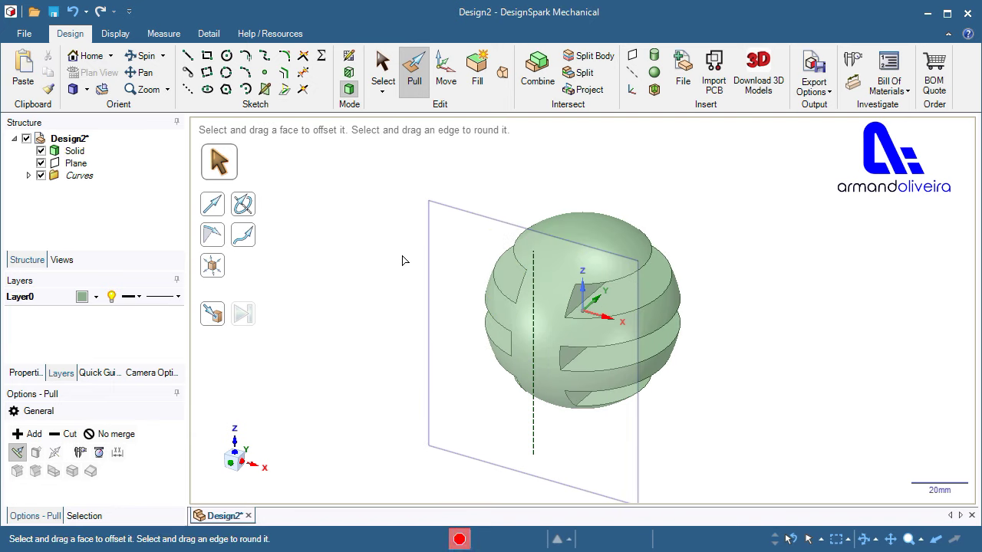
Hide Curves and Plane in the Structure tree, then orbit to face the slots.
key(Escape)
key(s)
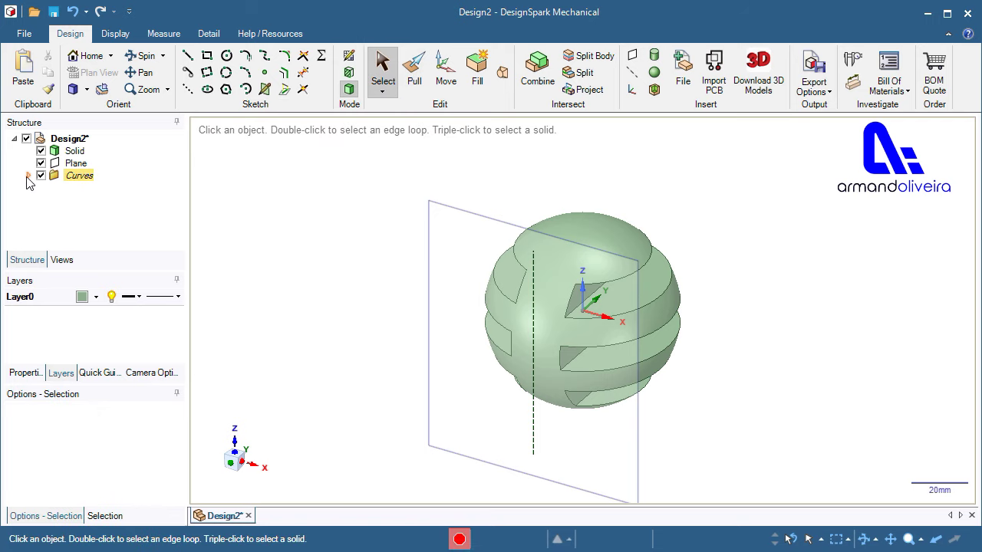
click(41, 176)
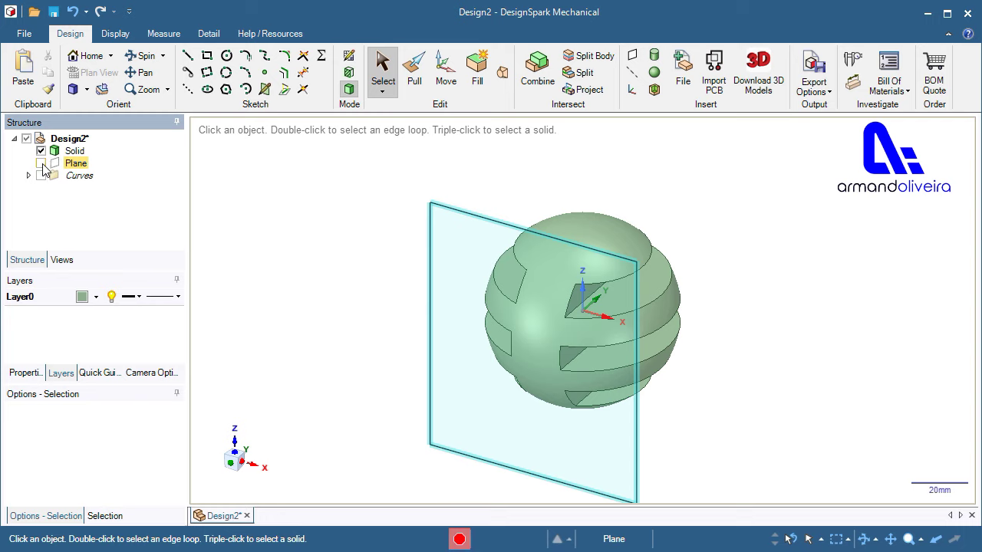
click(41, 164)
middle_drag(398, 420, 425, 297)
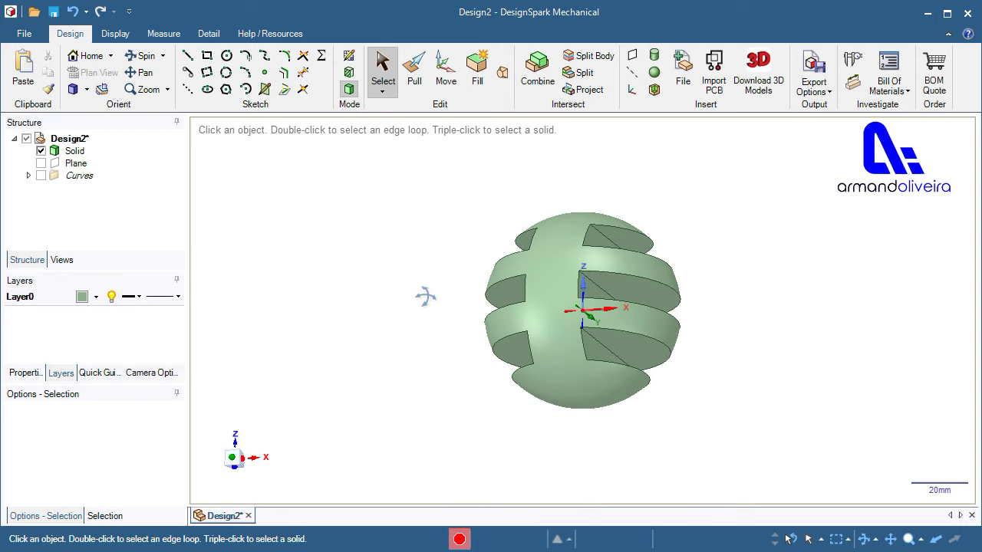
middle_drag(426, 298, 428, 309)
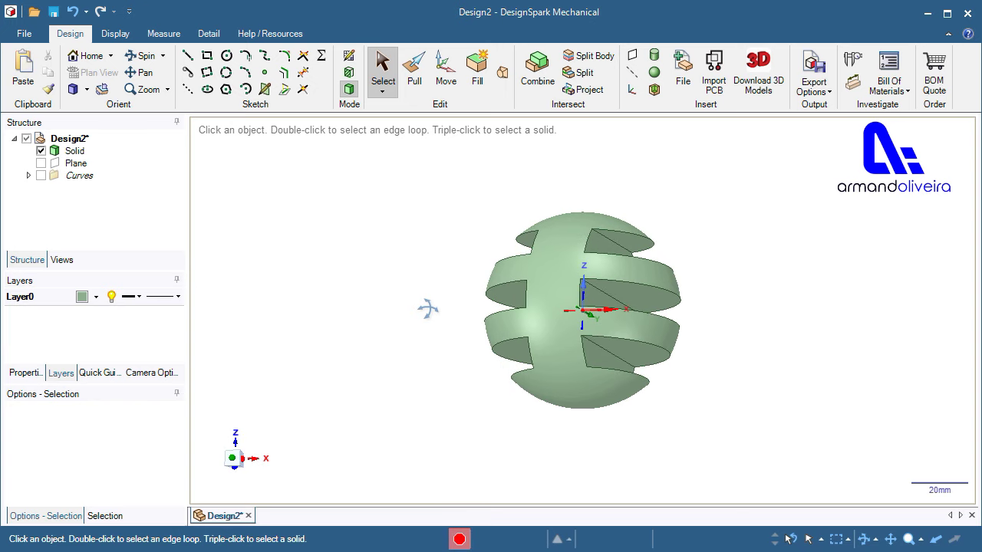
Shell the sphere at 1 mm, removing the upper, middle, lower and lower-left slot faces.
click(655, 90)
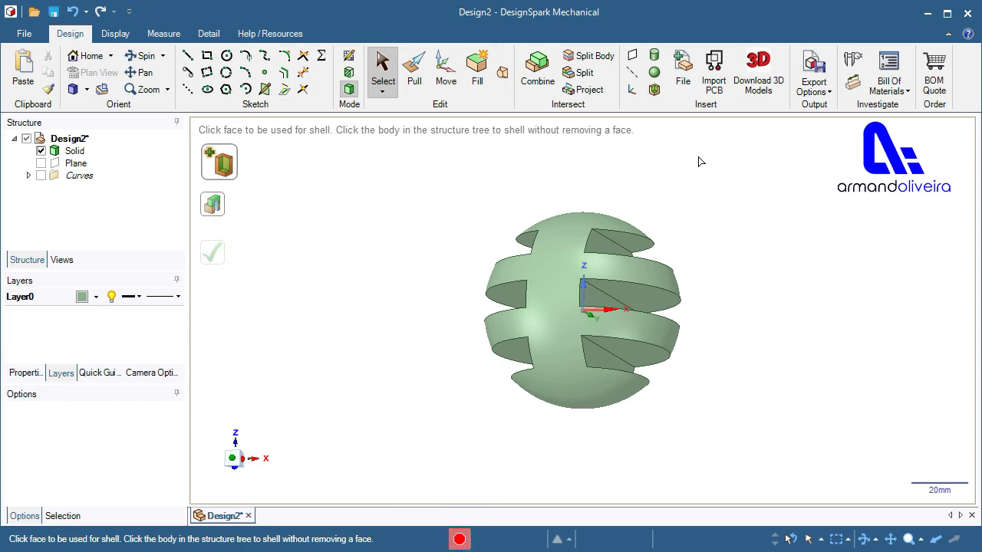
scroll(727, 203, up, 3)
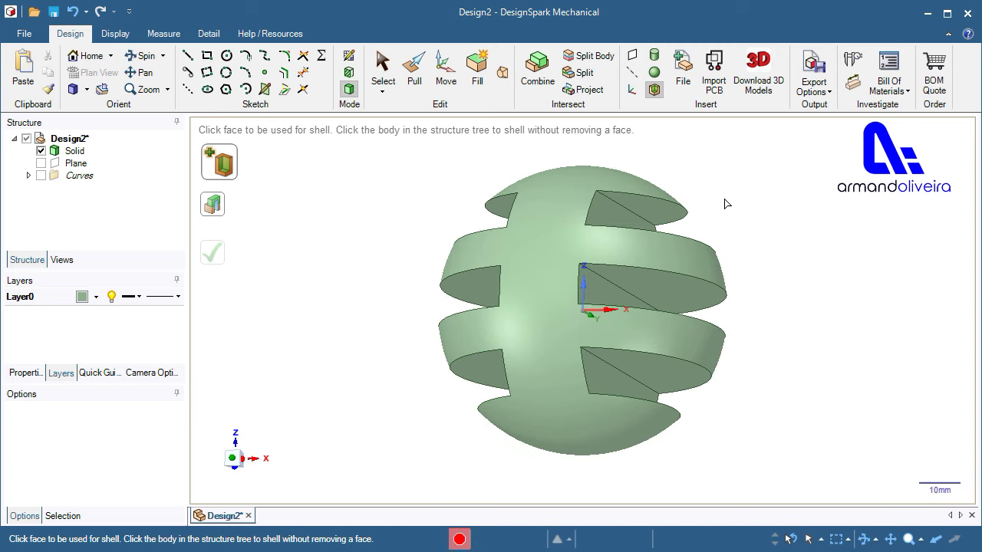
click(617, 221)
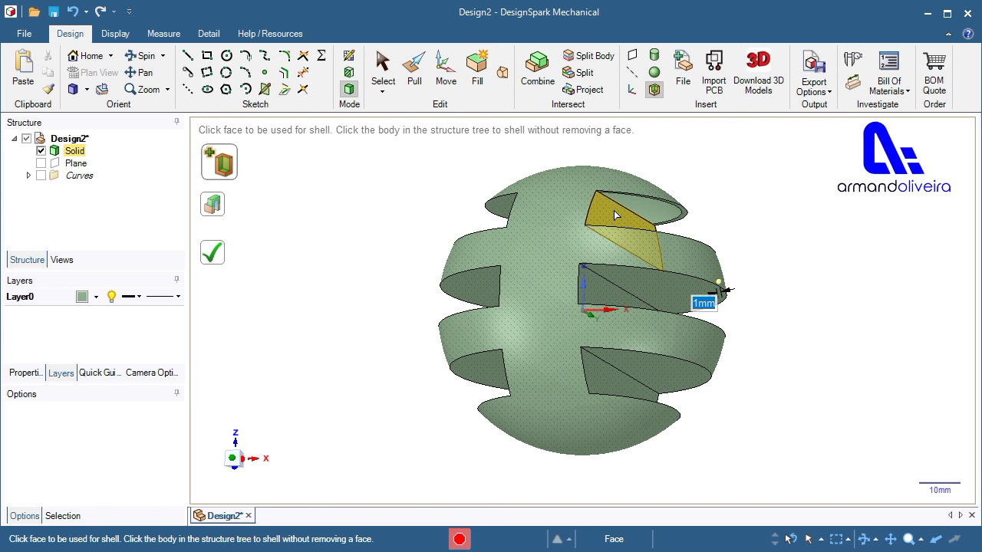
click(615, 213)
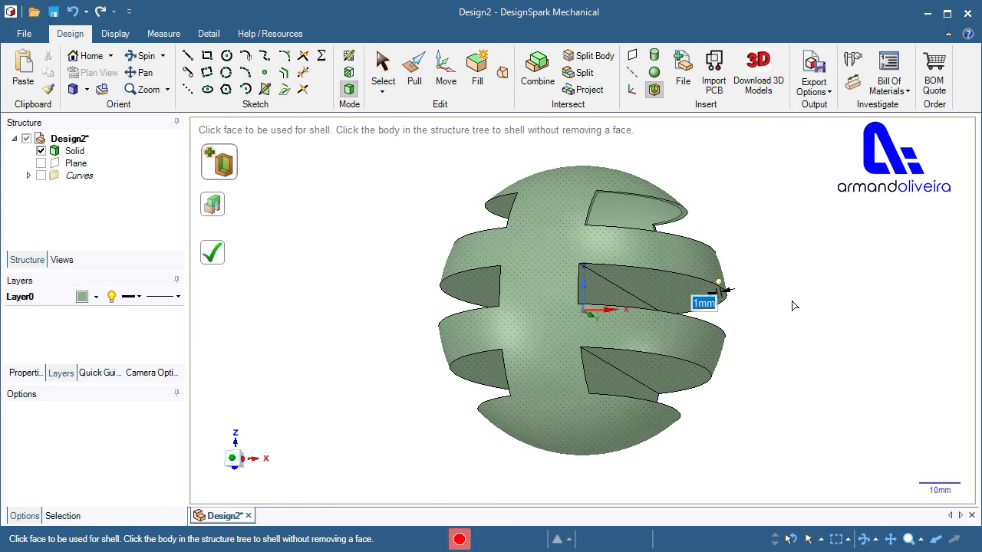
click(691, 295)
click(606, 291)
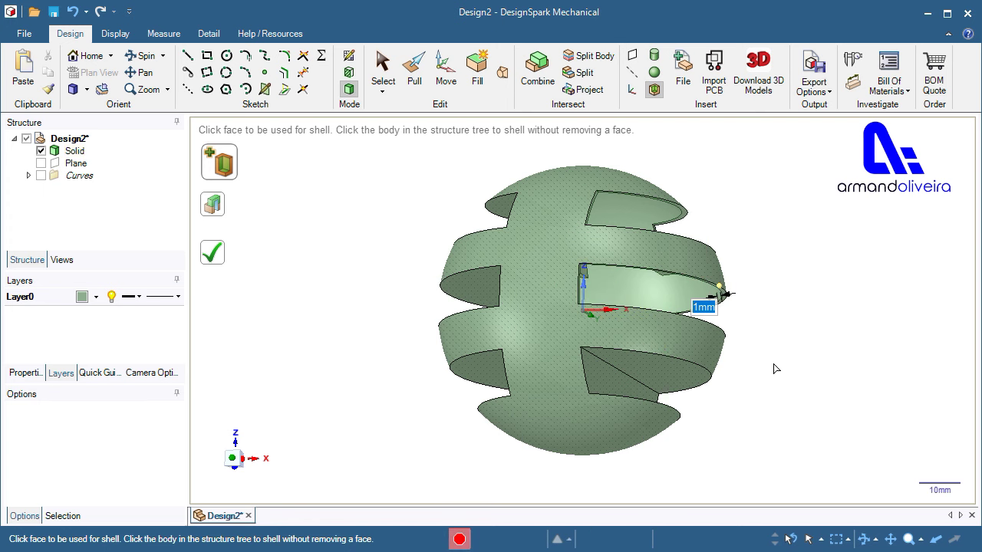
click(610, 382)
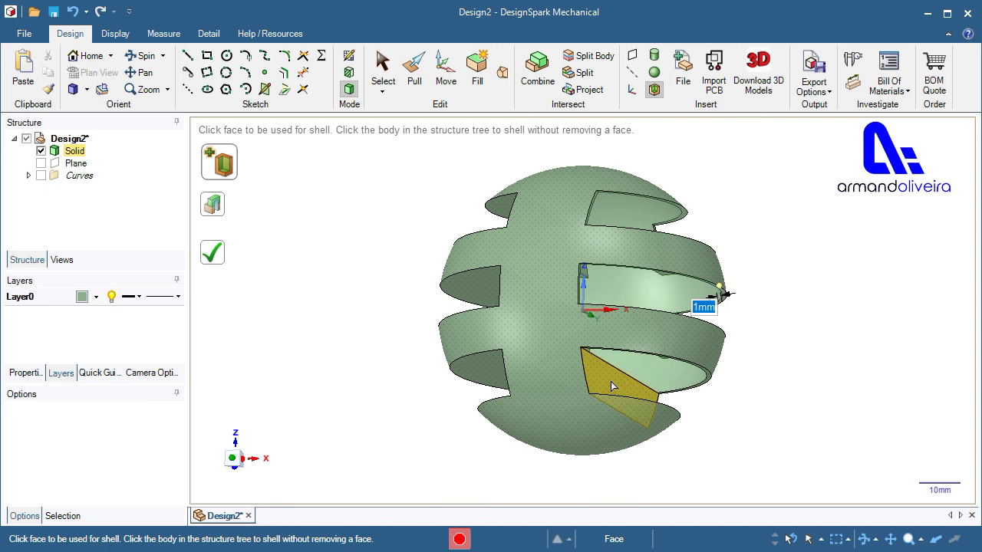
click(837, 386)
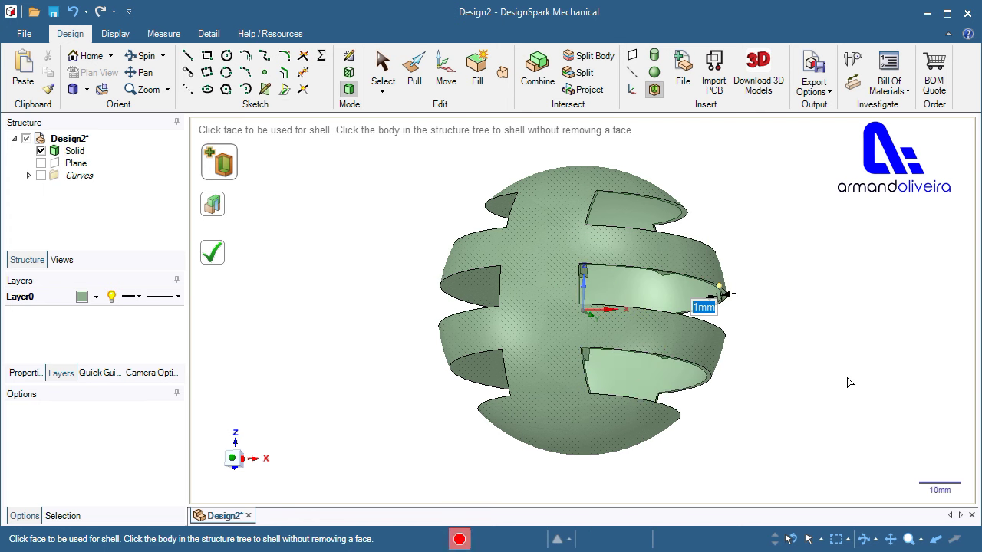
click(487, 208)
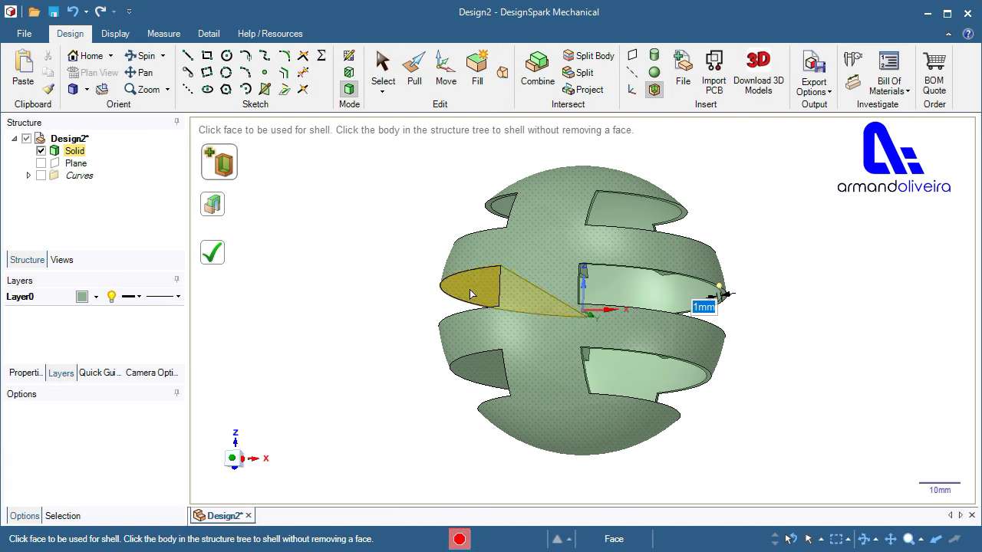
click(483, 376)
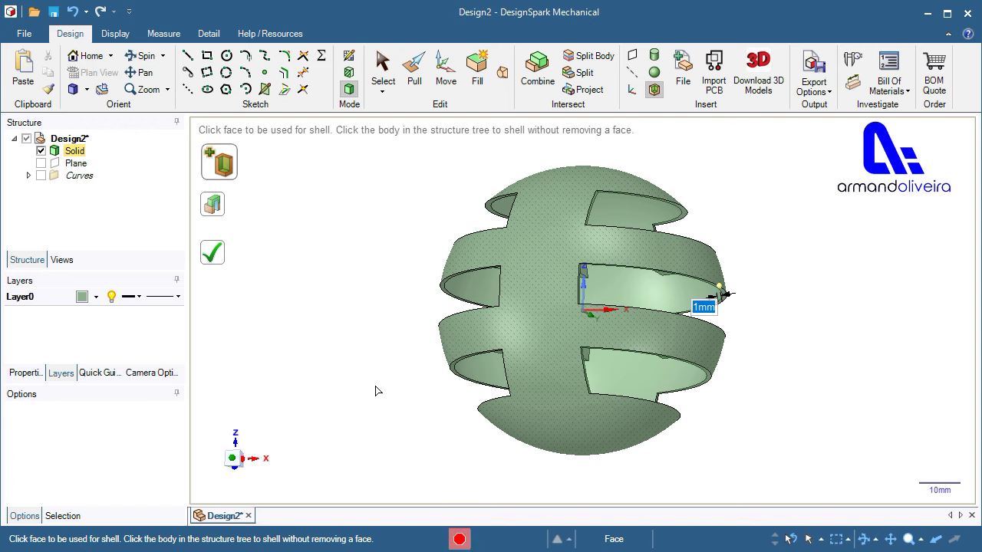
mouse_move(374, 391)
middle_down()
mouse_move(399, 436)
mouse_move(345, 414)
mouse_move(493, 465)
mouse_move(557, 454)
mouse_move(453, 405)
mouse_move(466, 402)
middle_up()
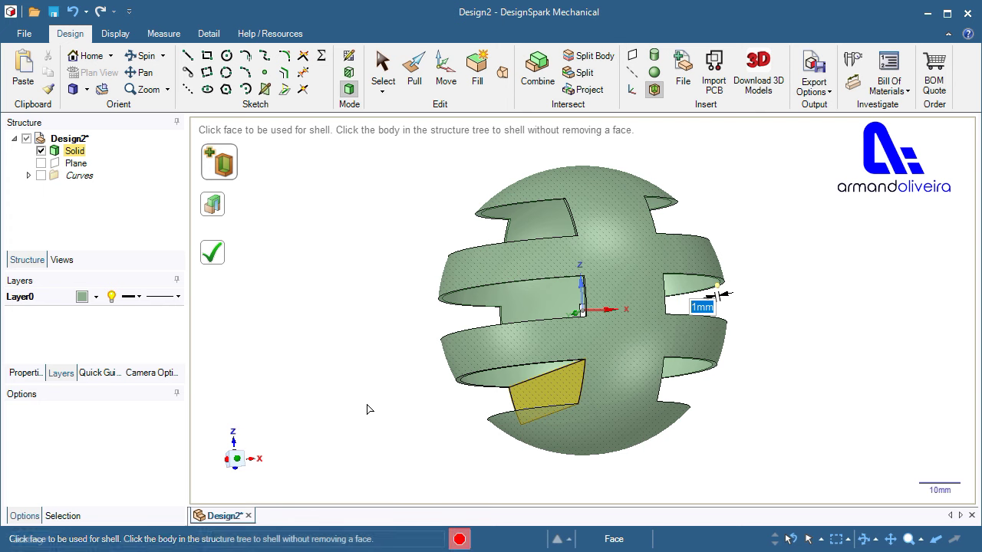
Remove the upper and far-side slot faces from the 1 mm shell, then apply the shell.
mouse_move(370, 403)
middle_down()
mouse_move(394, 493)
mouse_move(395, 469)
middle_up()
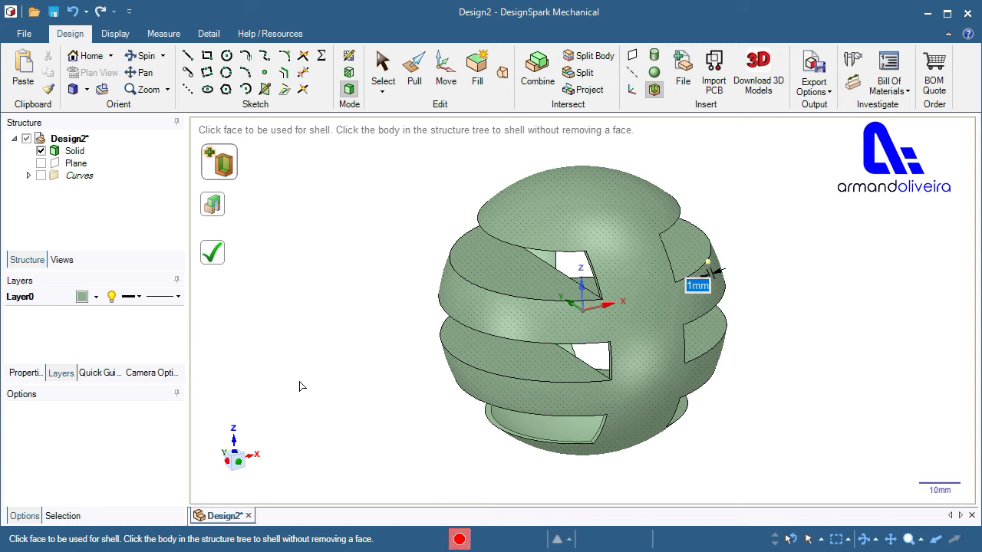
click(472, 253)
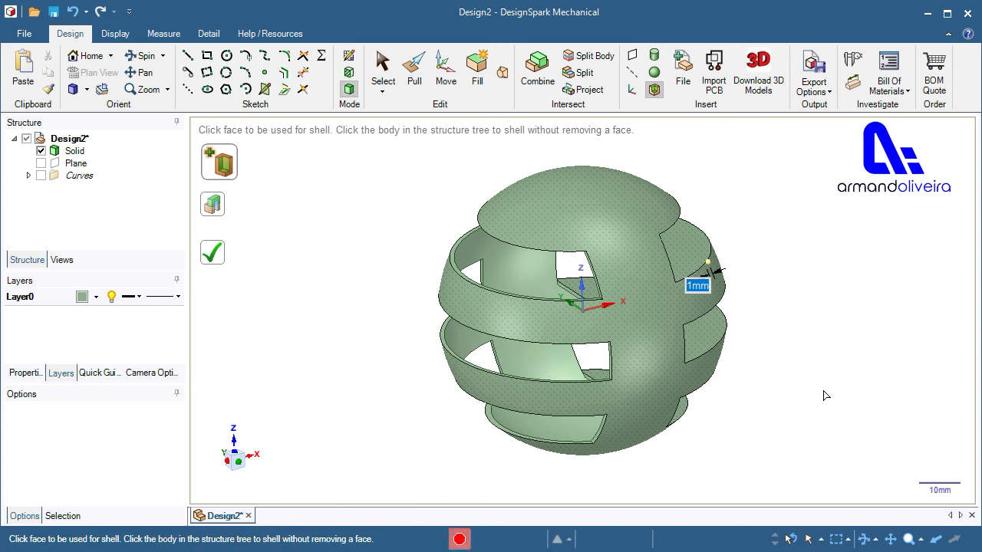
mouse_move(823, 391)
middle_down()
mouse_move(752, 408)
mouse_move(704, 392)
middle_up()
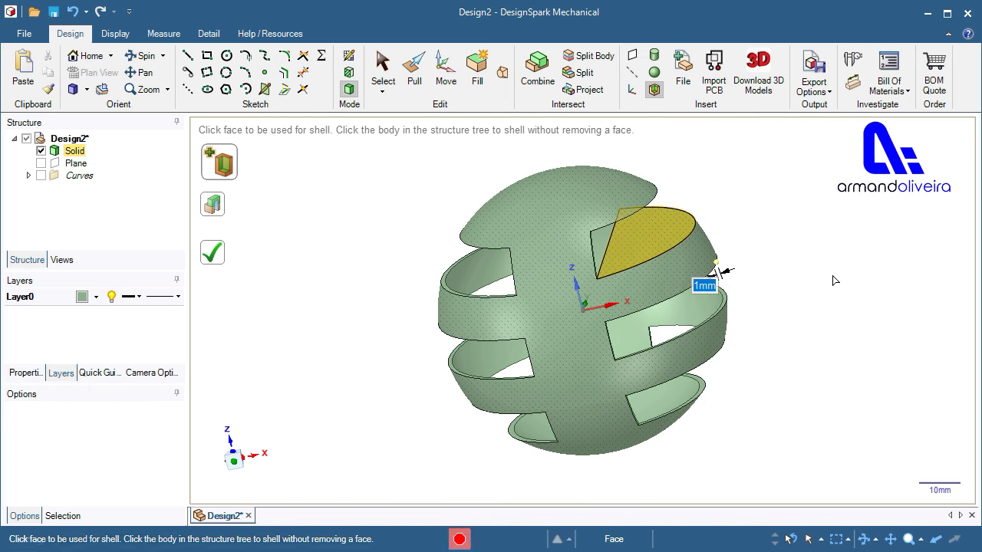
mouse_move(825, 310)
middle_down()
mouse_move(683, 201)
mouse_move(383, 362)
mouse_move(325, 373)
mouse_move(268, 349)
mouse_move(235, 307)
mouse_move(235, 289)
mouse_move(259, 391)
mouse_move(354, 438)
mouse_move(584, 442)
mouse_move(822, 392)
mouse_move(837, 421)
mouse_move(813, 465)
mouse_move(747, 474)
mouse_move(820, 458)
middle_up()
key(Escape)
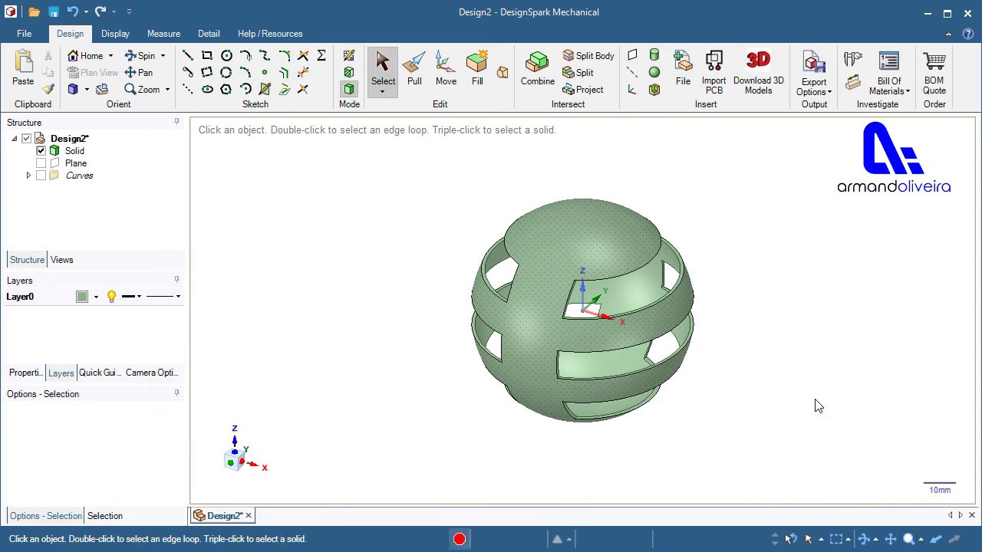
Orbit the finished 70 mm hollow sphere to inspect its open slots.
mouse_move(812, 395)
middle_down()
mouse_move(842, 320)
mouse_move(837, 278)
mouse_move(916, 333)
mouse_move(906, 372)
mouse_move(808, 351)
mouse_move(636, 444)
mouse_move(767, 445)
mouse_move(815, 403)
mouse_move(828, 379)
middle_up()
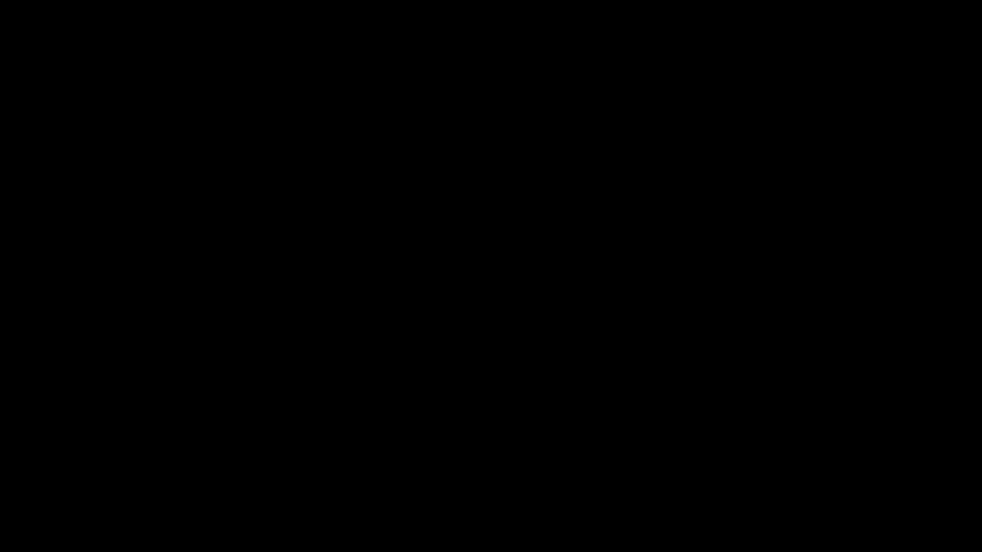